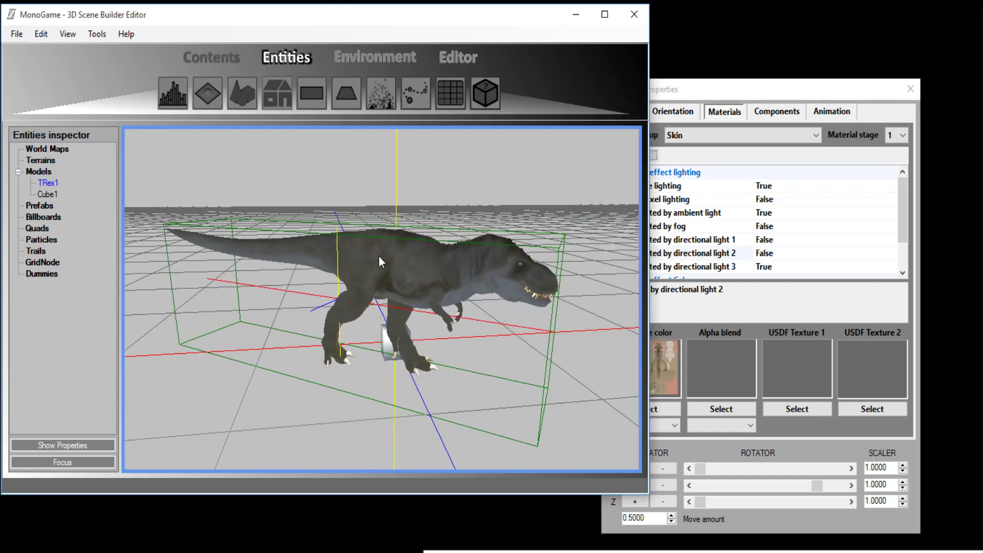
# - Set the TRex1 Skin material to be affected by directional lights 1 and 2, then close its properties
pyautogui.moveTo(381, 250)
pyautogui.mouseDown(button='right')
pyautogui.moveTo(395, 256)
pyautogui.moveTo(388, 247)
pyautogui.moveTo(391, 278)
pyautogui.moveTo(379, 277)
pyautogui.moveTo(382, 254)
pyautogui.mouseUp(button='right')
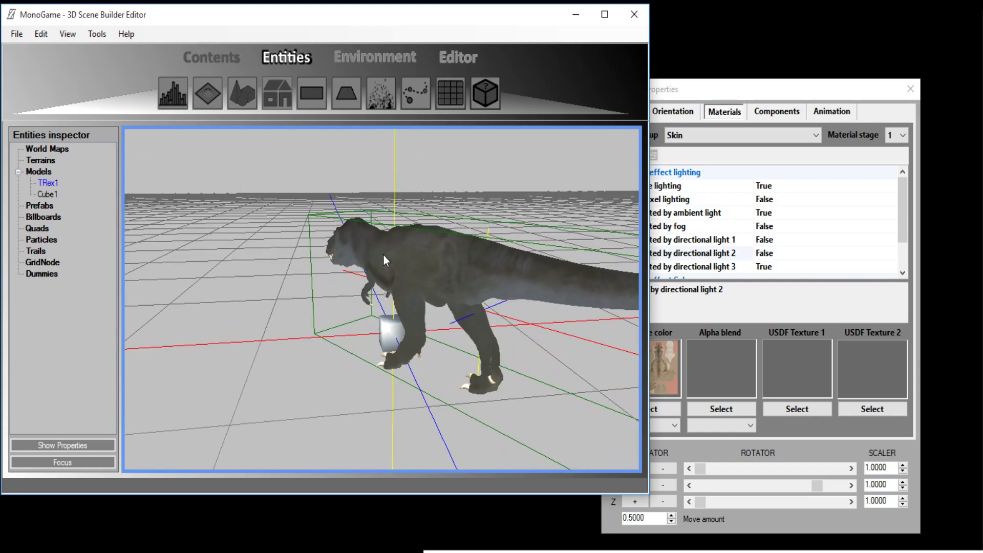
pyautogui.scroll(5, 382, 254)
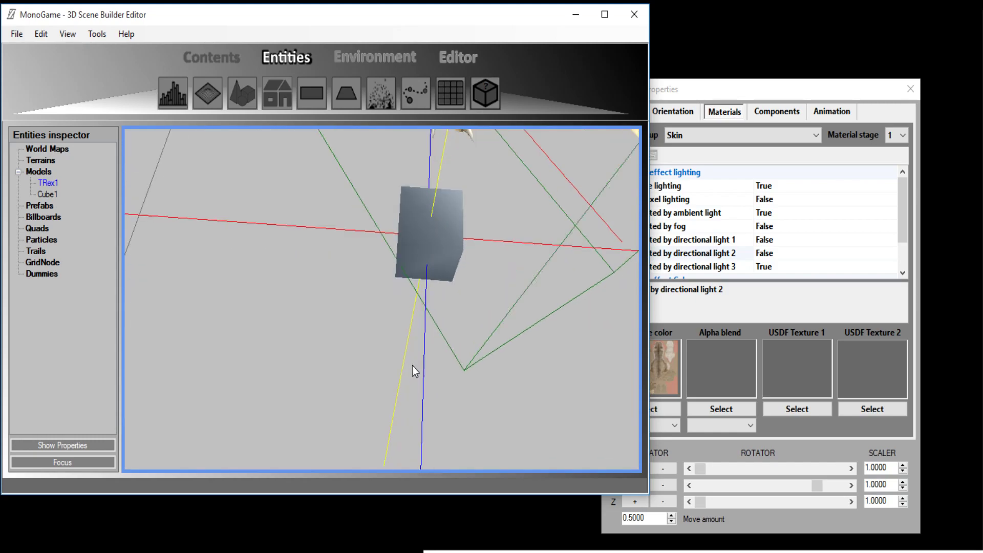
pyautogui.moveTo(410, 392); pyautogui.dragTo(546, 229, button='middle')
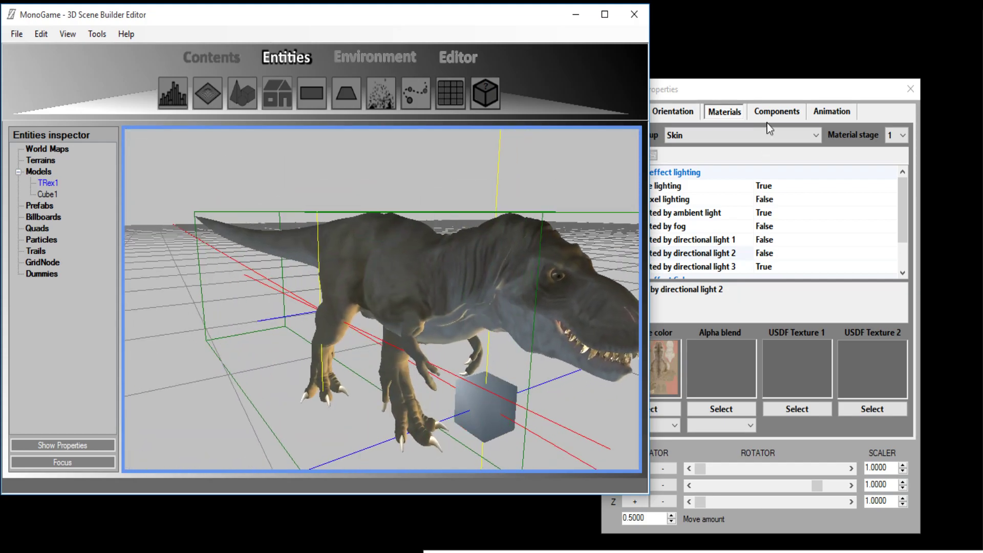
pyautogui.moveTo(737, 90); pyautogui.dragTo(657, 82)
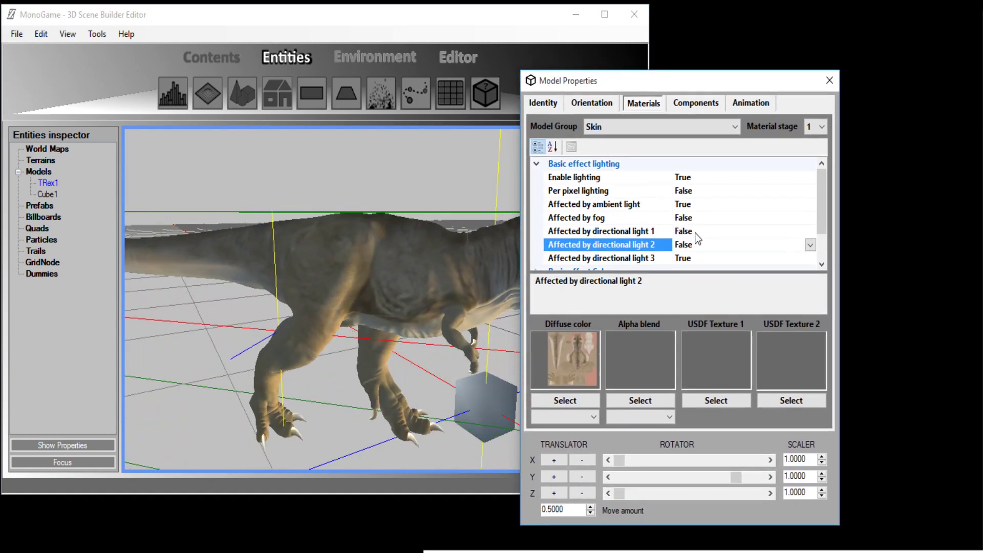
pyautogui.doubleClick(695, 231)
pyautogui.doubleClick(703, 245)
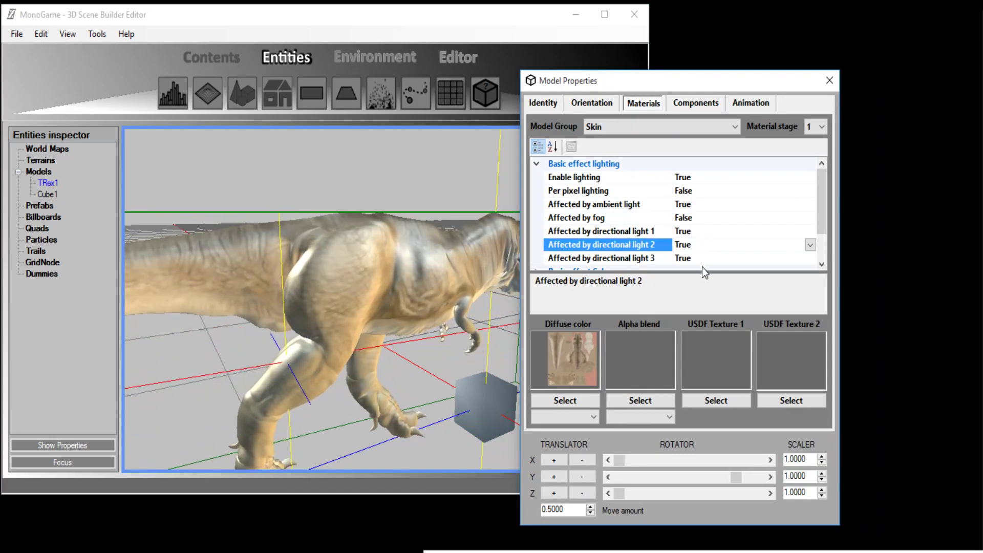
pyautogui.click(829, 80)
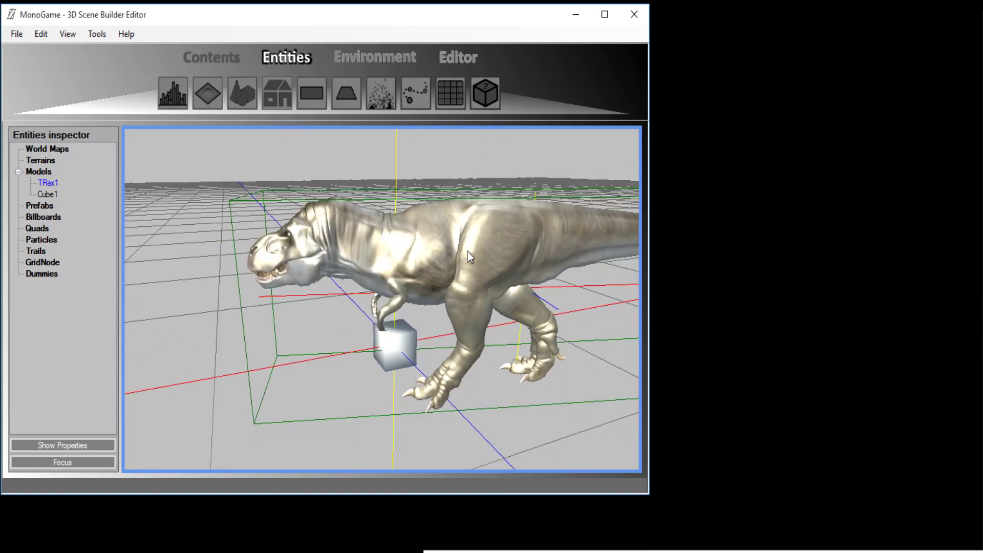
# - Reopen the TRex1 model properties and inspect the Skin material's raster states
pyautogui.click(76, 445)
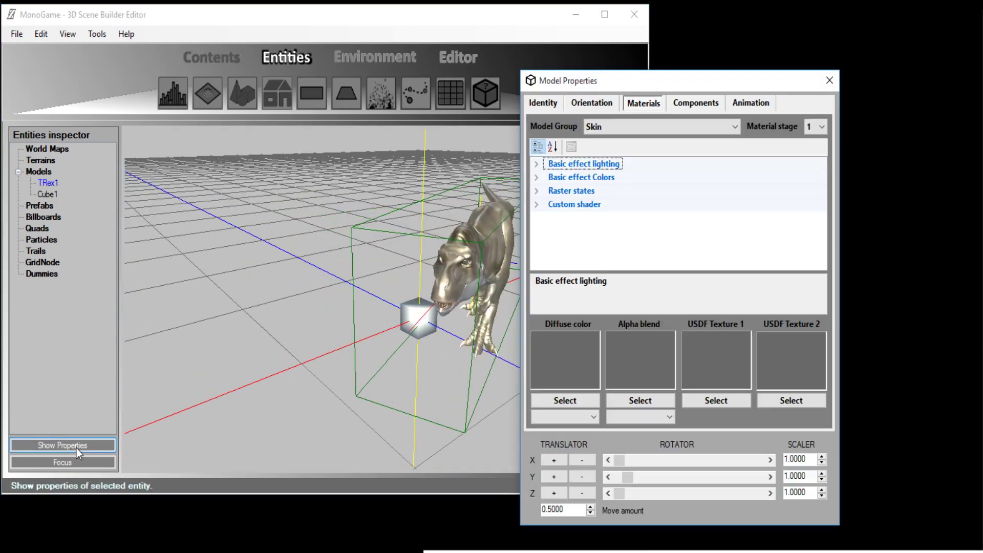
pyautogui.click(536, 192)
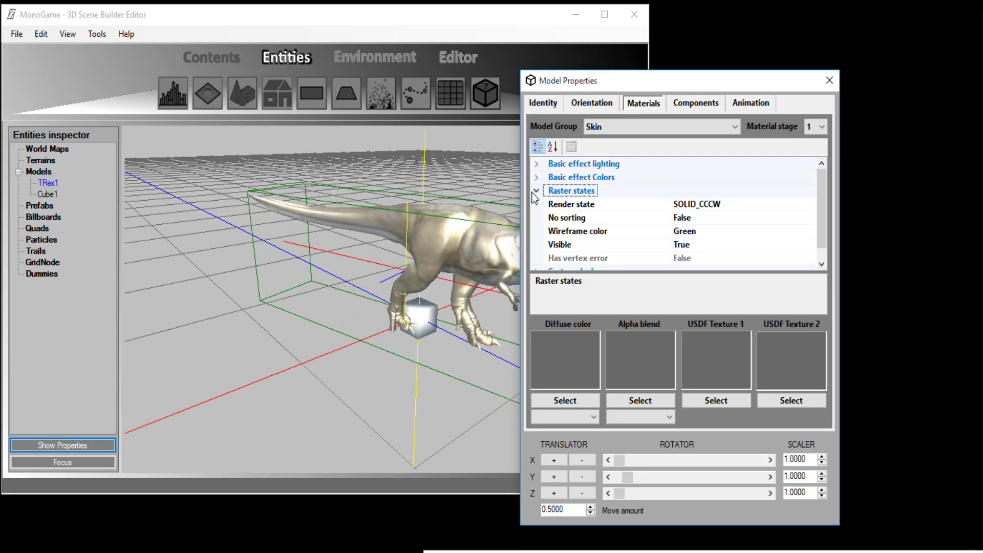
pyautogui.click(536, 190)
# - Move the TRex1 model along the X axis to a translation of 7.5 in 0.5 increments
pyautogui.click(591, 103)
pyautogui.moveTo(589, 87); pyautogui.dragTo(668, 64)
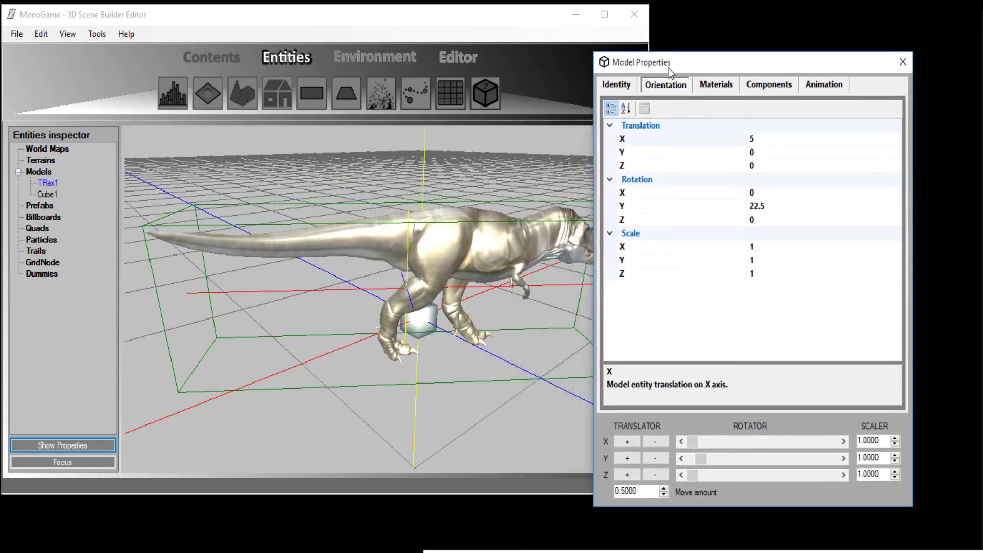
pyautogui.click(633, 439)
pyautogui.click(633, 439)
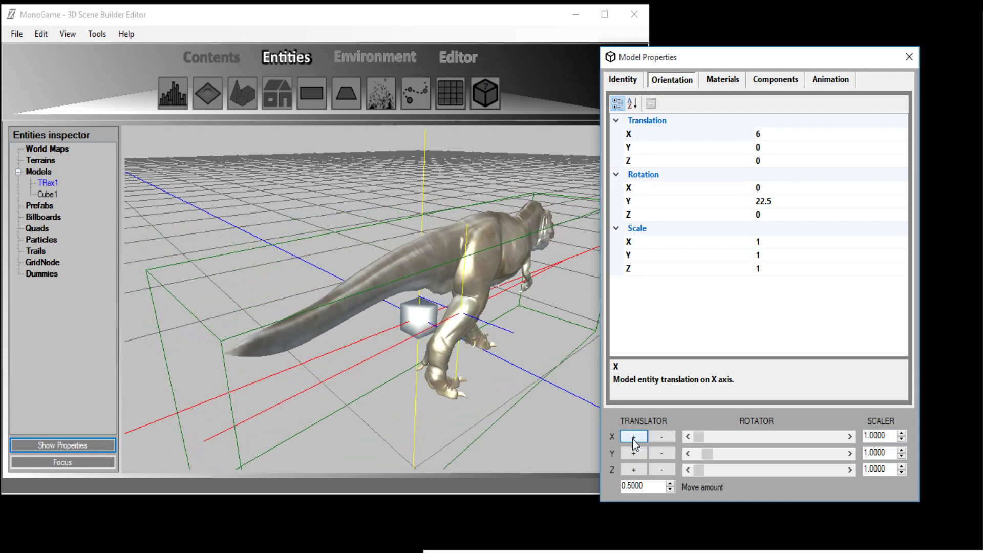
pyautogui.click(633, 438)
pyautogui.click(633, 439)
pyautogui.click(632, 439)
pyautogui.click(367, 332)
pyautogui.click(370, 269)
pyautogui.moveTo(370, 269); pyautogui.dragTo(554, 254, button='middle')
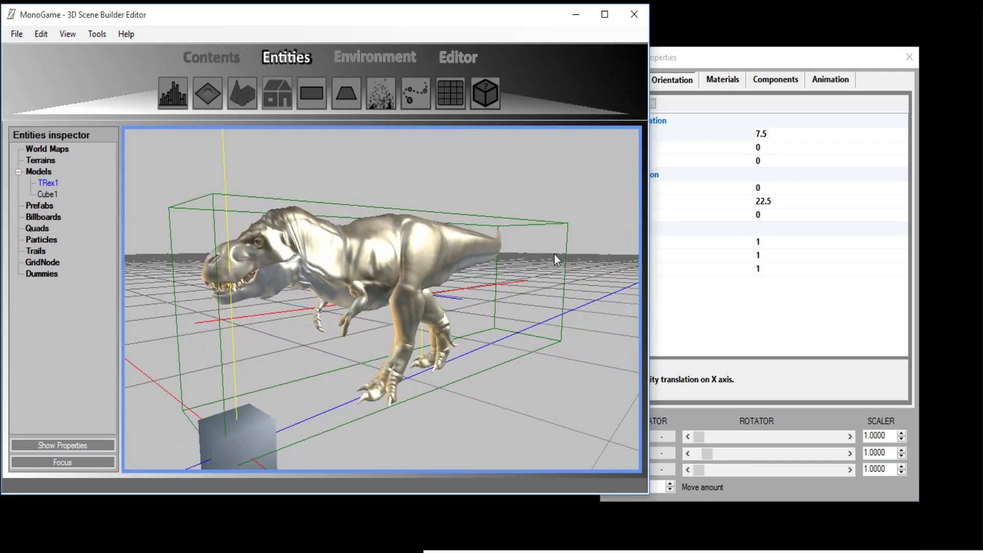
pyautogui.scroll(-5, 554, 254)
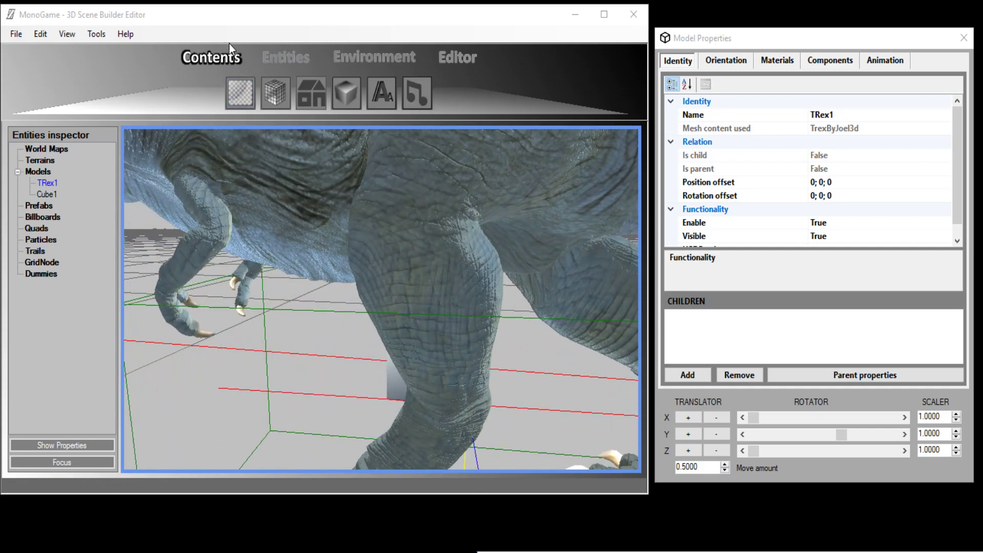
# - Open the Texture Content Manager and reposition its window over the scene
pyautogui.click(272, 56)
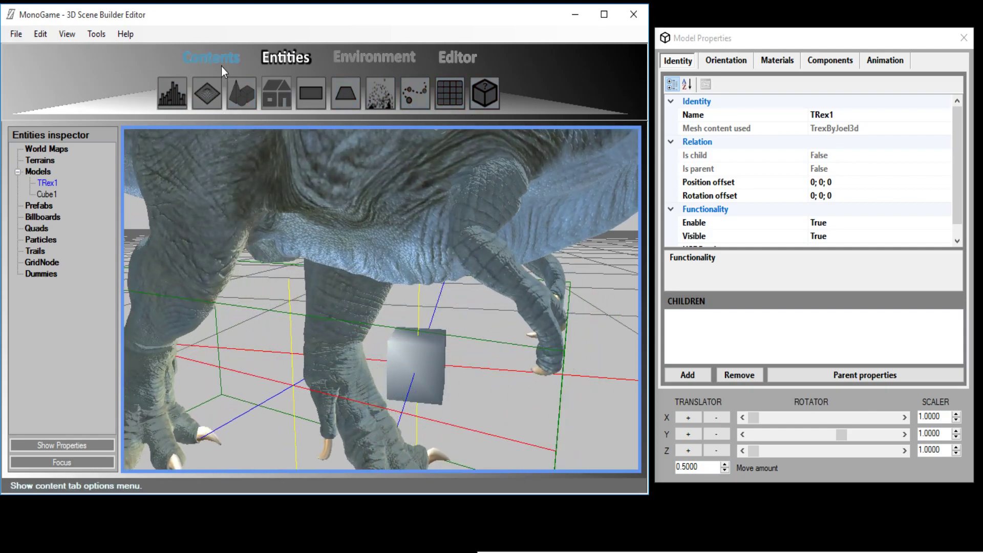
pyautogui.click(222, 66)
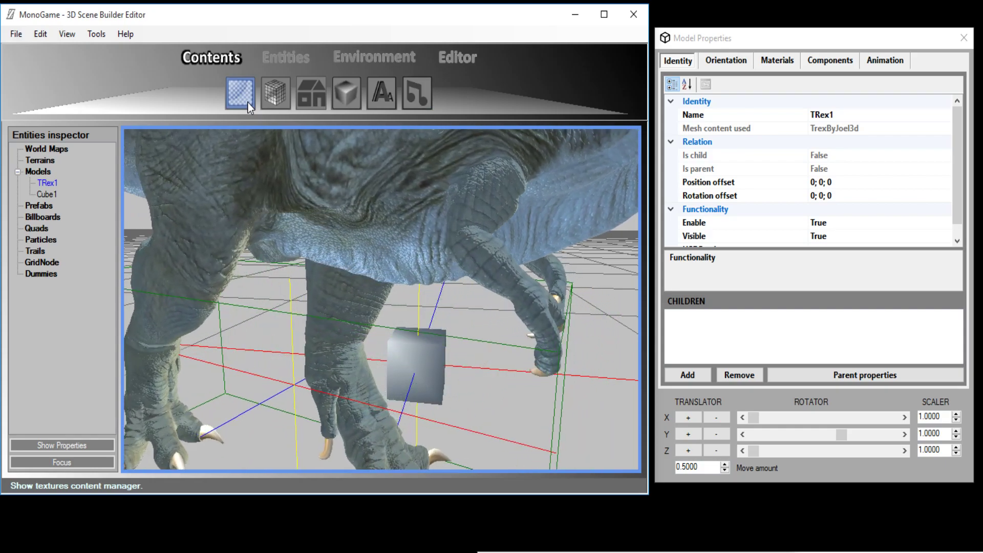
pyautogui.click(248, 102)
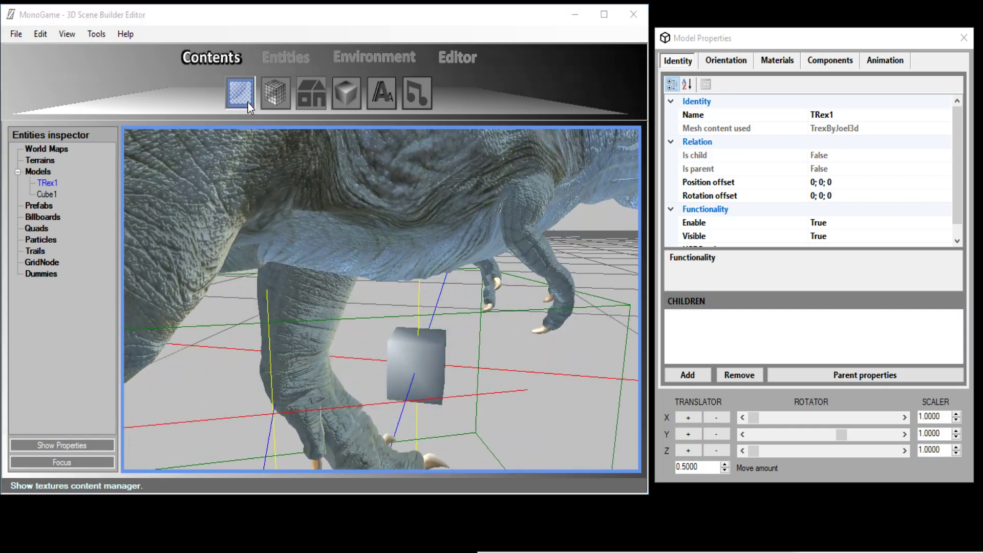
pyautogui.moveTo(269, 37); pyautogui.dragTo(359, 100)
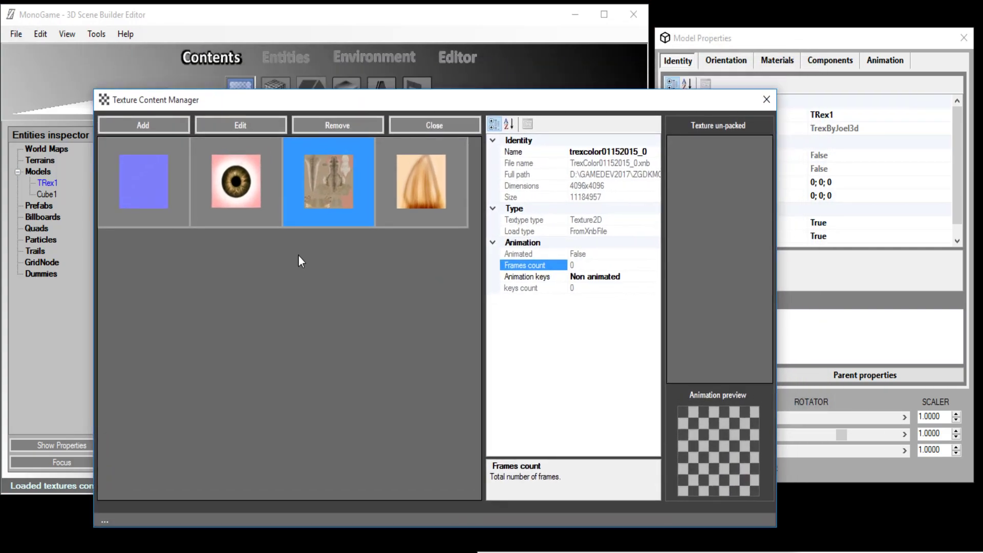
# - Examine the properties of each loaded texture: the skin map, eye, body colour and tooth
pyautogui.click(235, 189)
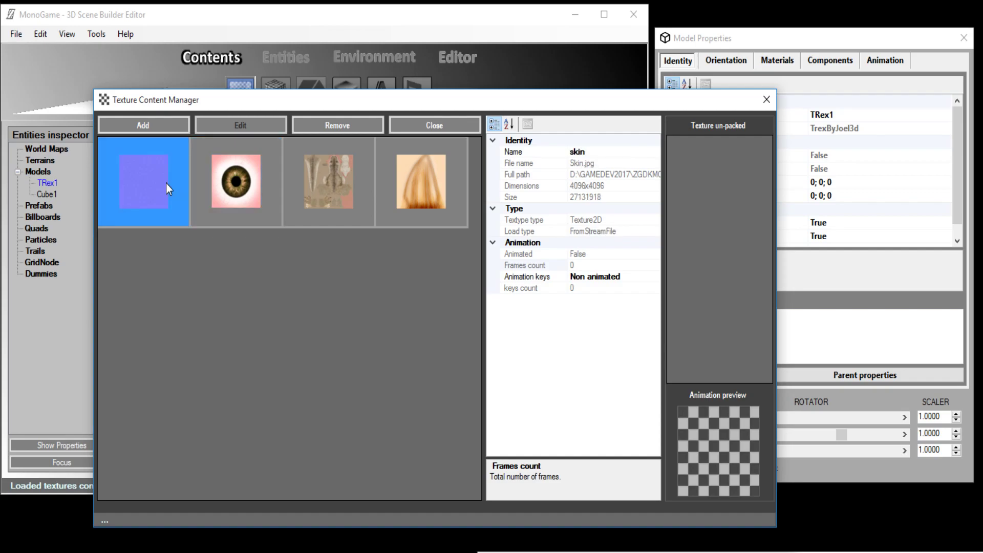
pyautogui.moveTo(300, 104); pyautogui.dragTo(256, 198)
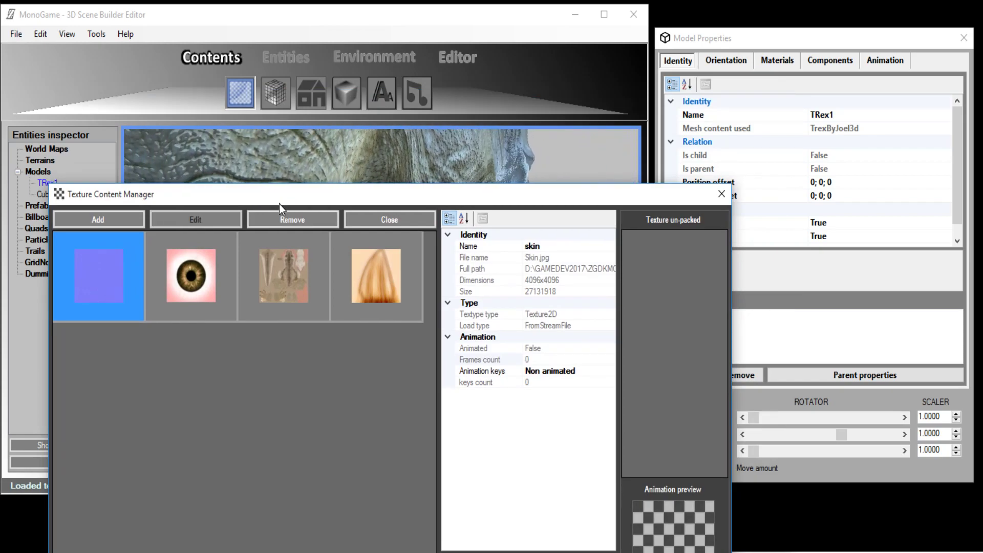
pyautogui.click(205, 288)
pyautogui.click(288, 286)
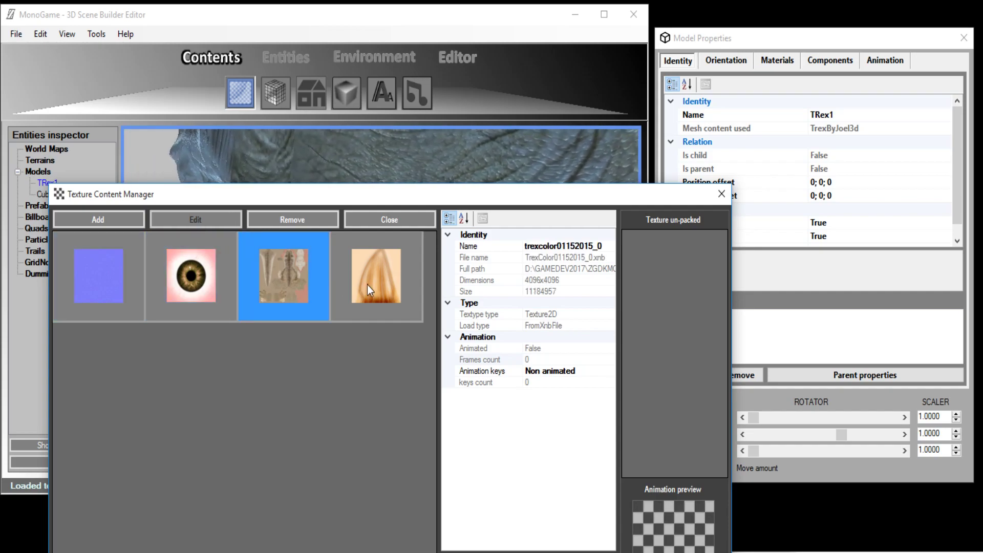
pyautogui.click(367, 285)
pyautogui.click(289, 284)
pyautogui.click(191, 288)
pyautogui.click(121, 289)
pyautogui.click(192, 291)
pyautogui.click(262, 291)
pyautogui.click(361, 283)
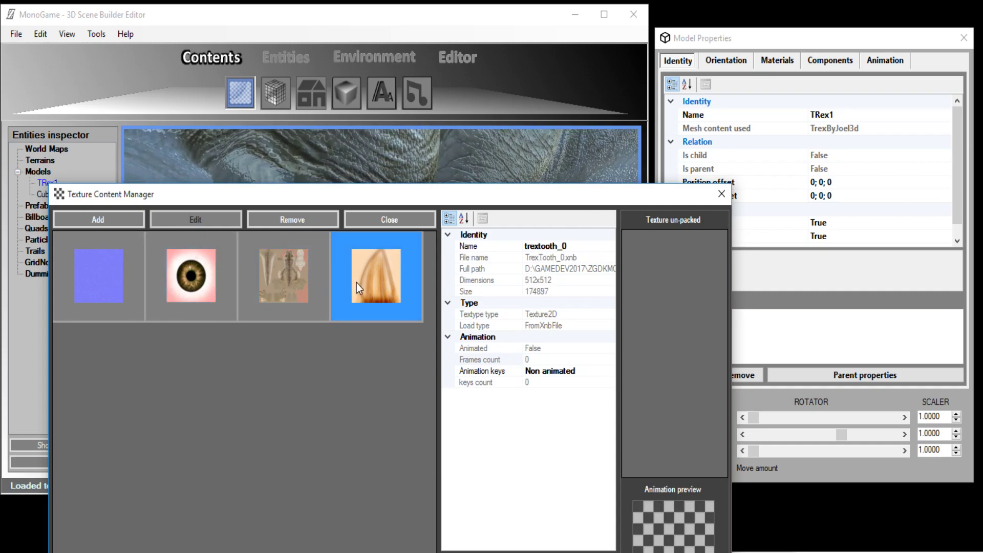
pyautogui.click(95, 281)
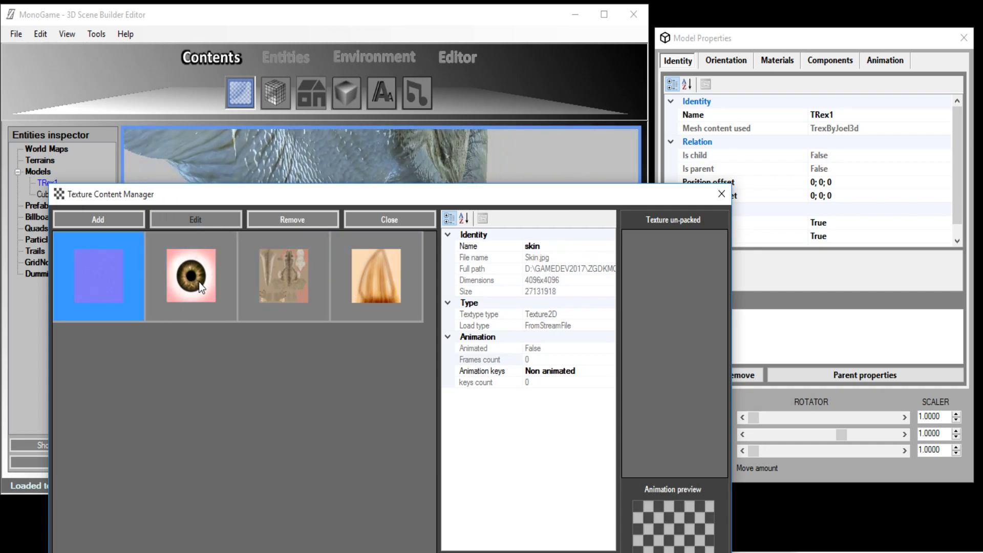
pyautogui.click(198, 281)
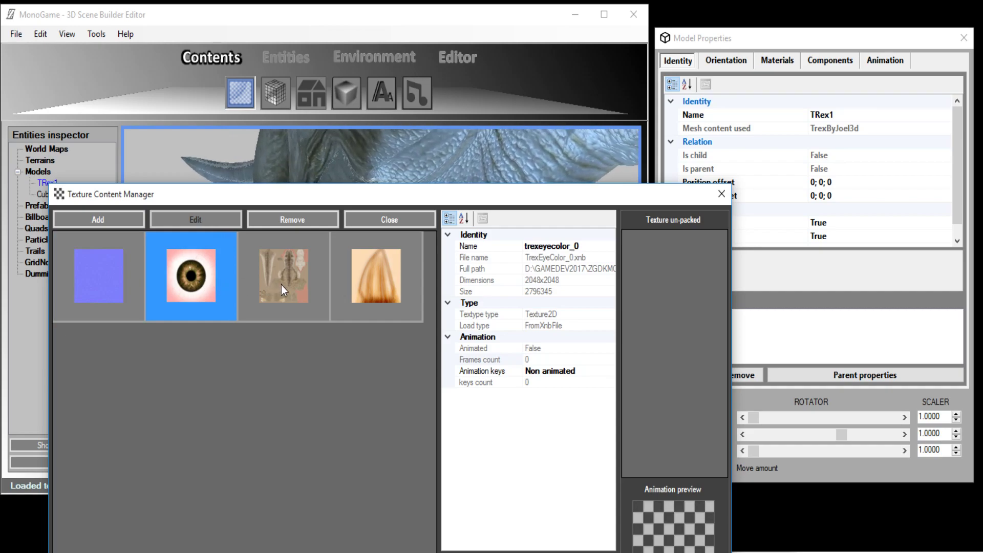
pyautogui.click(281, 285)
pyautogui.click(362, 284)
pyautogui.click(191, 302)
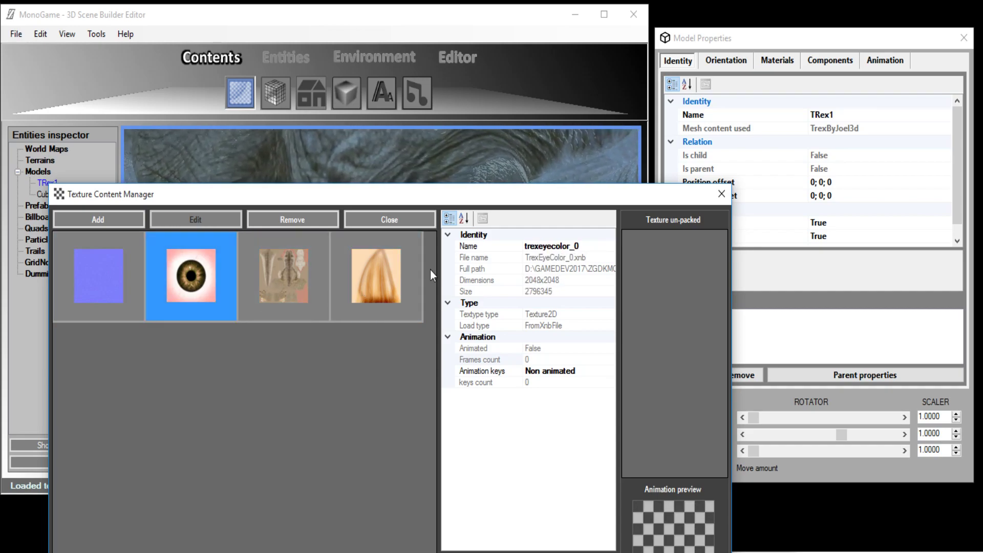
# - Compare the file name and load type of the skin texture with those of the eye texture
pyautogui.click(113, 285)
pyautogui.click(199, 279)
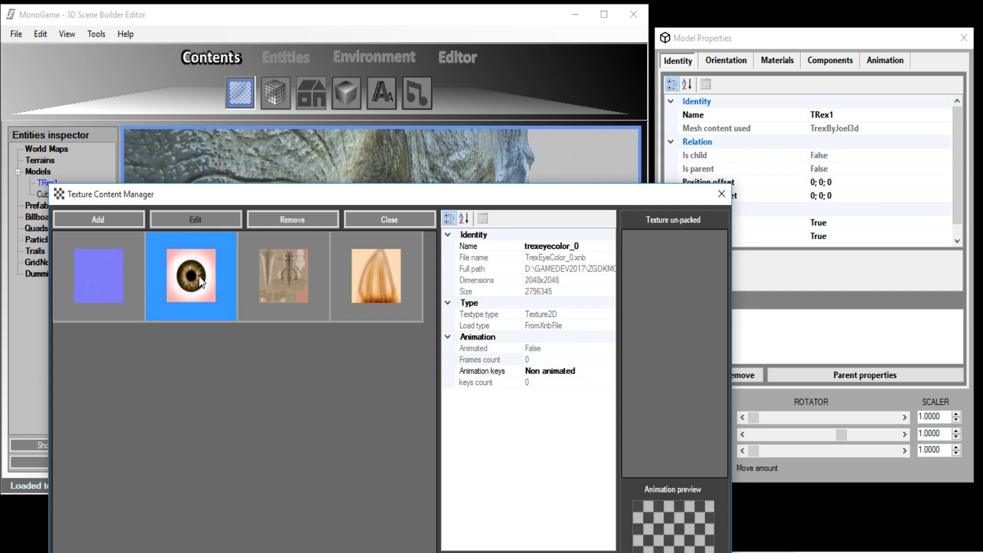
pyautogui.click(121, 287)
pyautogui.click(191, 277)
pyautogui.click(120, 278)
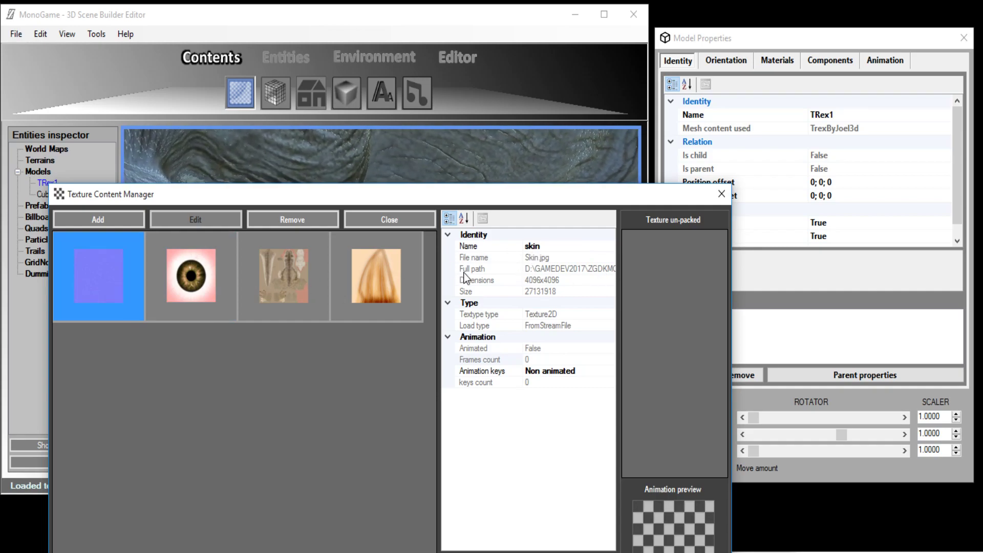
pyautogui.click(542, 258)
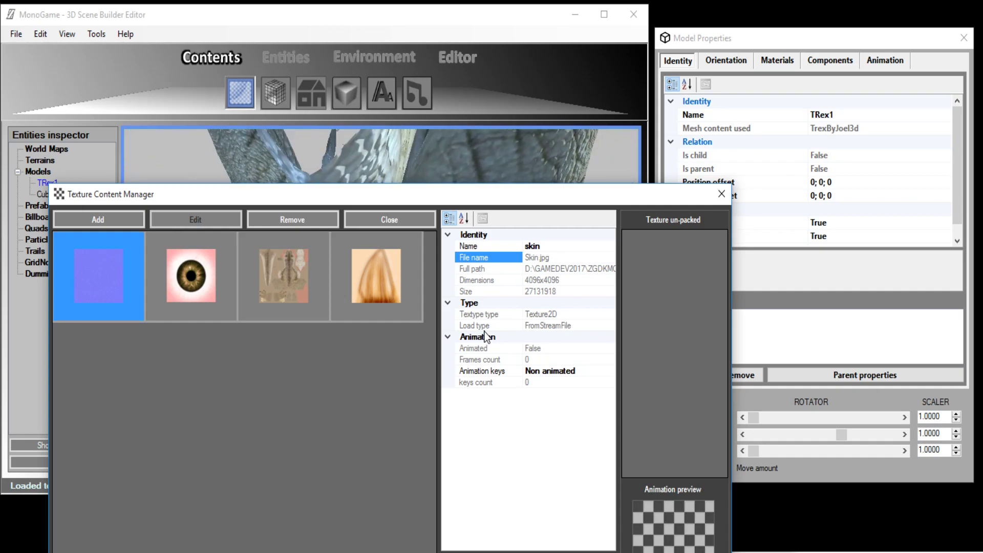
pyautogui.click(193, 290)
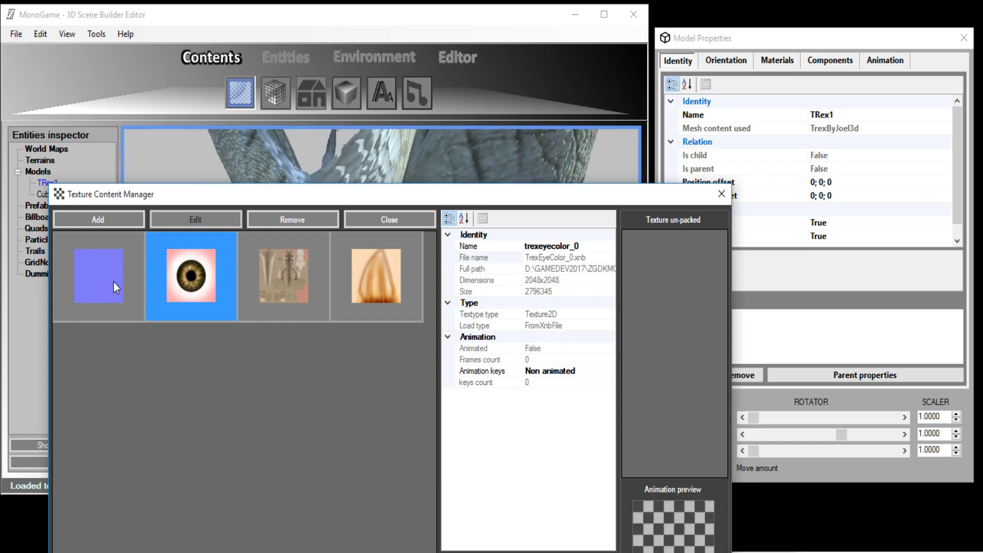
pyautogui.click(99, 291)
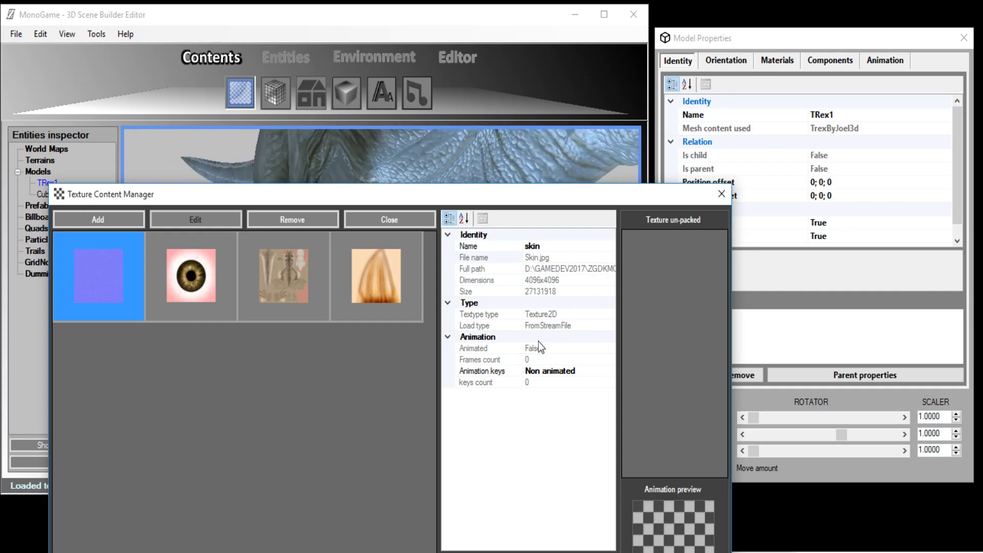
pyautogui.click(179, 303)
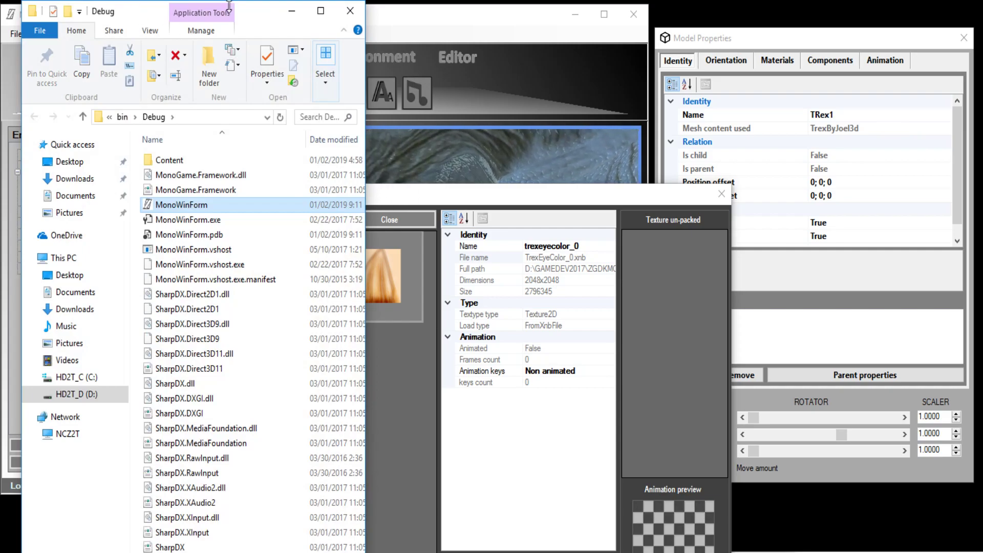
# - Switch to File Explorer and load ZLogoAlpha from the Debug\Content folder into the Texture Content Manager, then check its file name property
pyautogui.moveTo(229, 5); pyautogui.dragTo(802, 39)
pyautogui.doubleClick(751, 197)
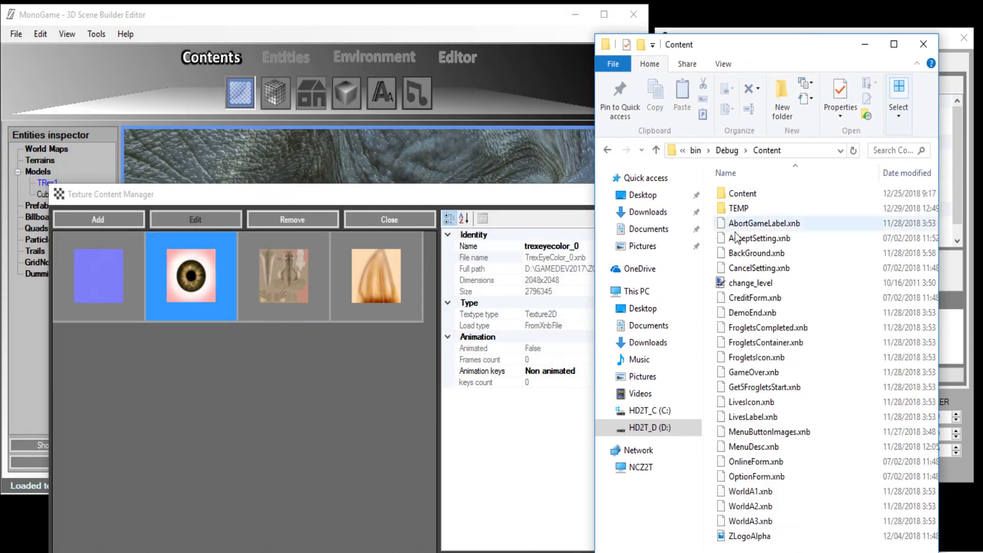
pyautogui.moveTo(754, 538); pyautogui.dragTo(314, 388)
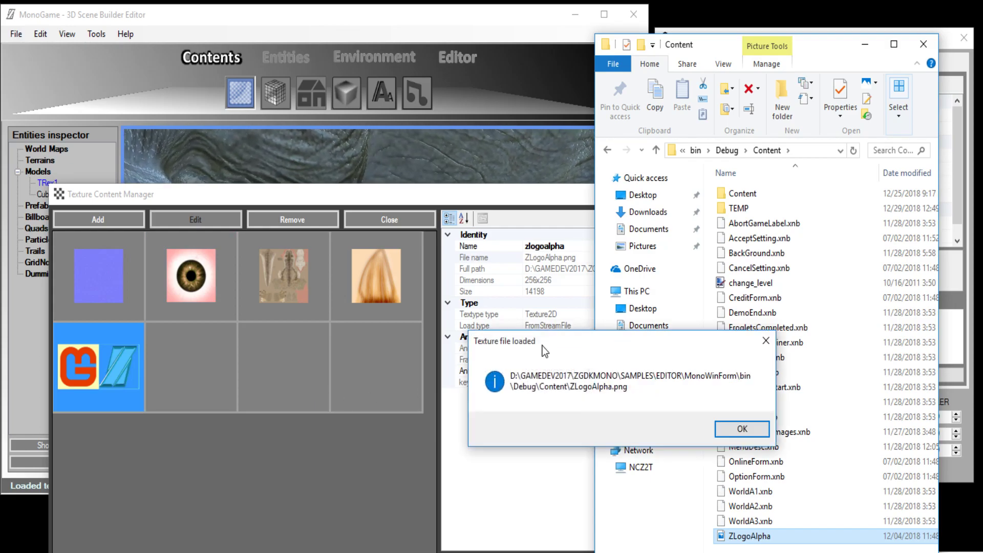
pyautogui.click(724, 430)
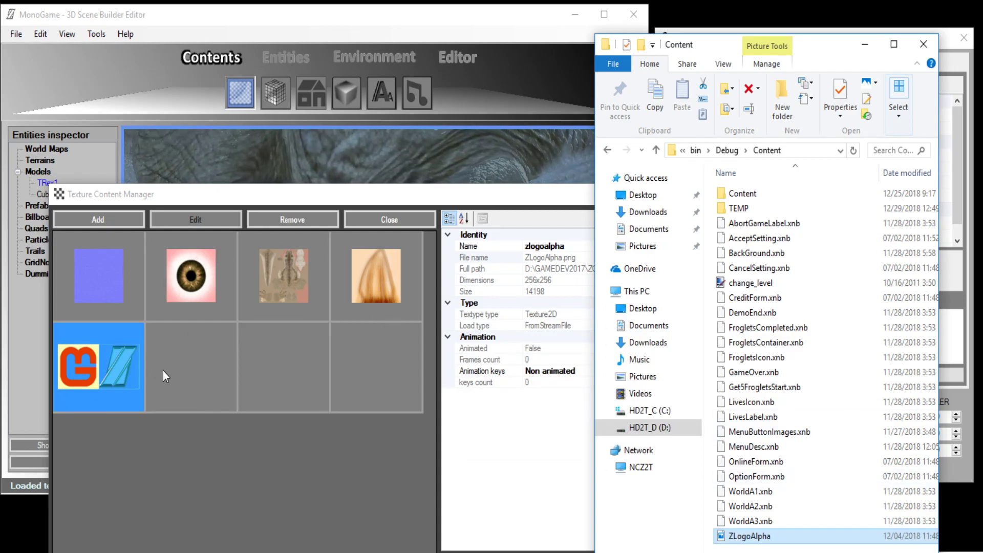
pyautogui.click(557, 257)
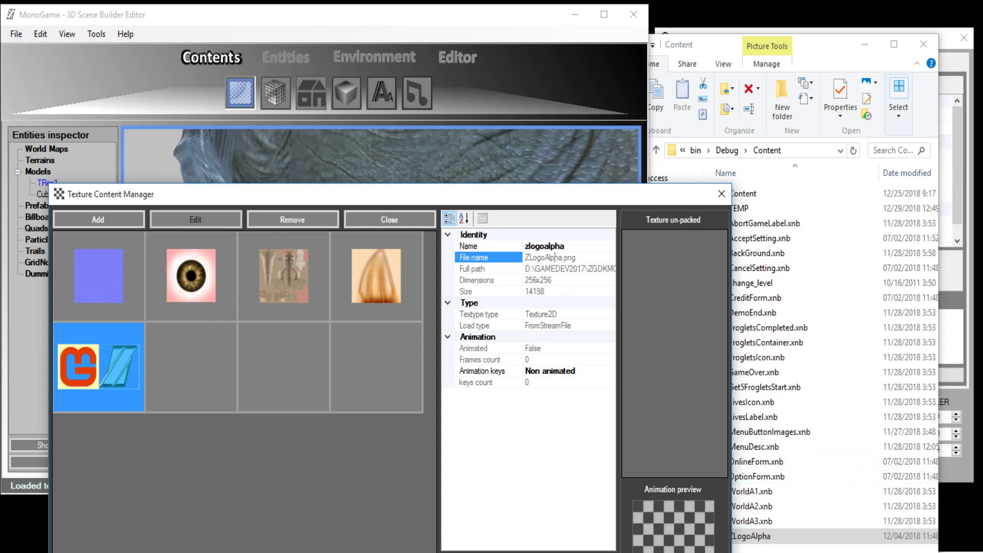
# - Load WorldA3.xnb from the Content folder into the Texture Content Manager and recheck the ZLogoAlpha texture's properties for comparison
pyautogui.click(752, 535)
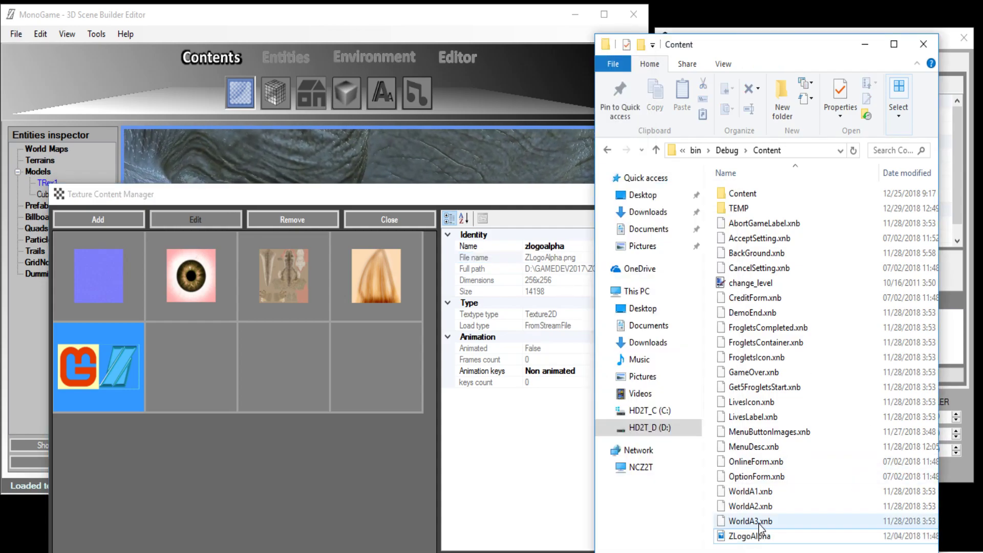
pyautogui.moveTo(761, 527); pyautogui.dragTo(540, 498)
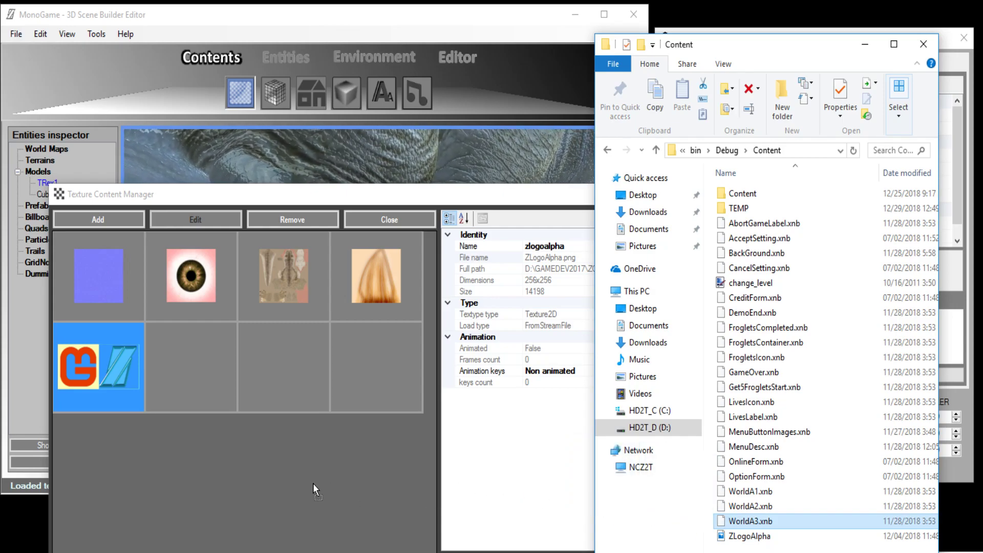
pyautogui.moveTo(313, 483); pyautogui.dragTo(312, 483)
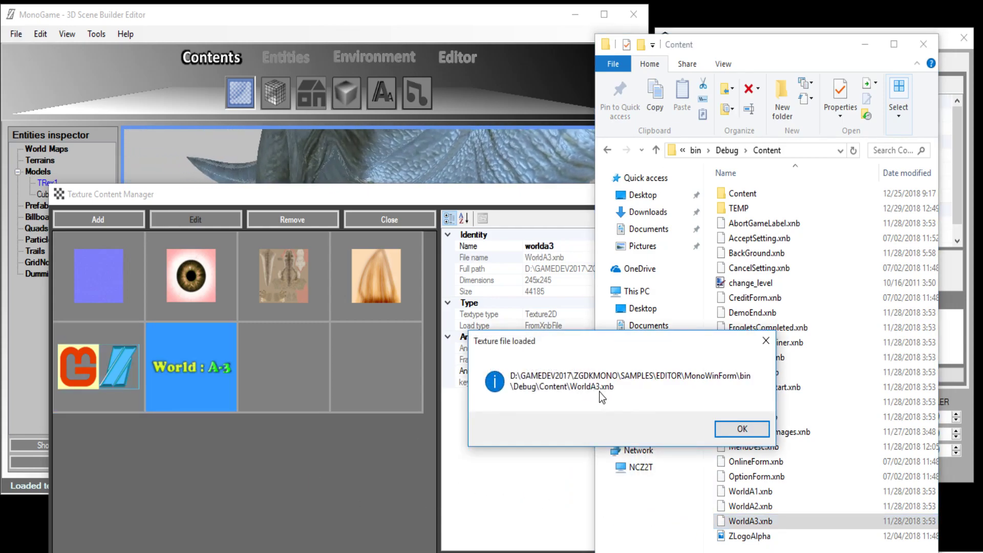
pyautogui.moveTo(621, 346); pyautogui.dragTo(346, 378)
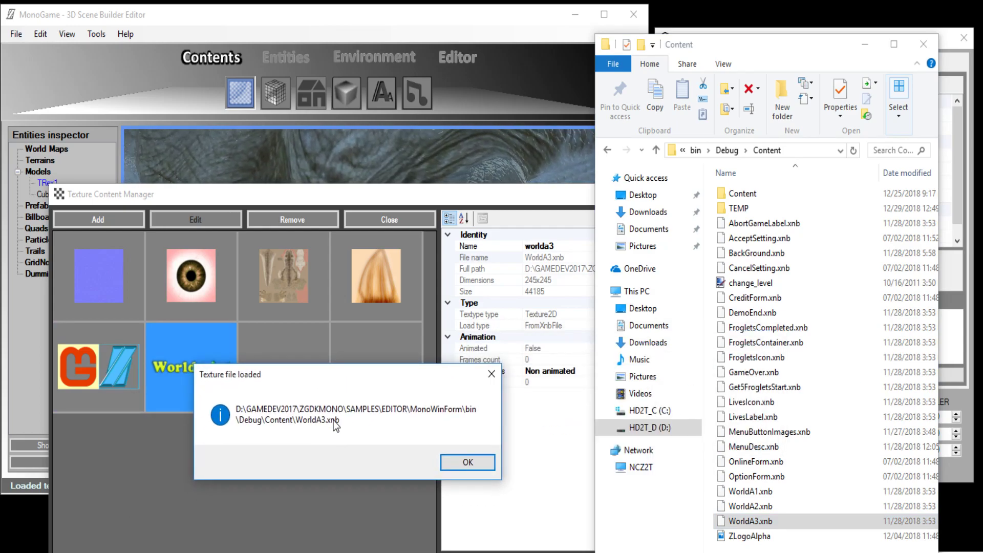
pyautogui.click(452, 464)
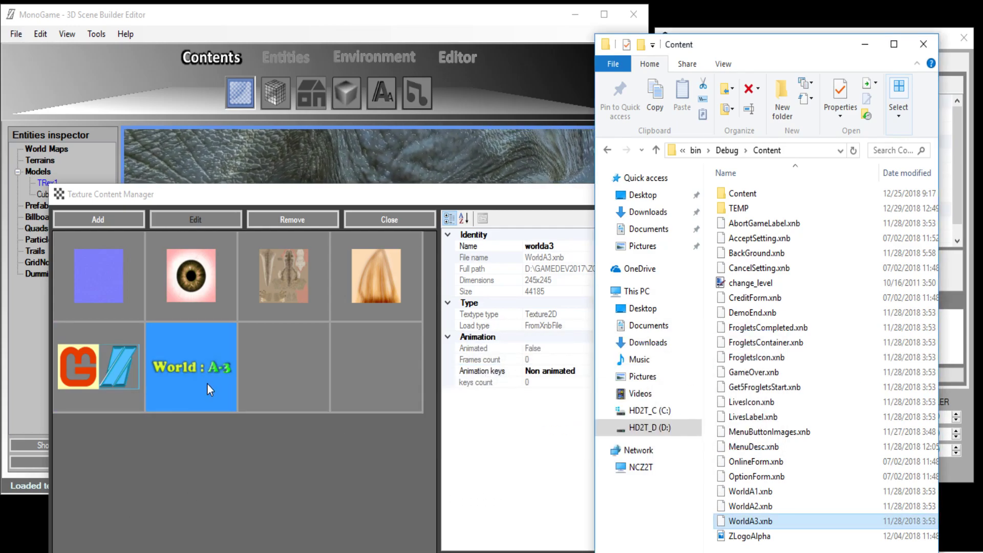
pyautogui.click(93, 355)
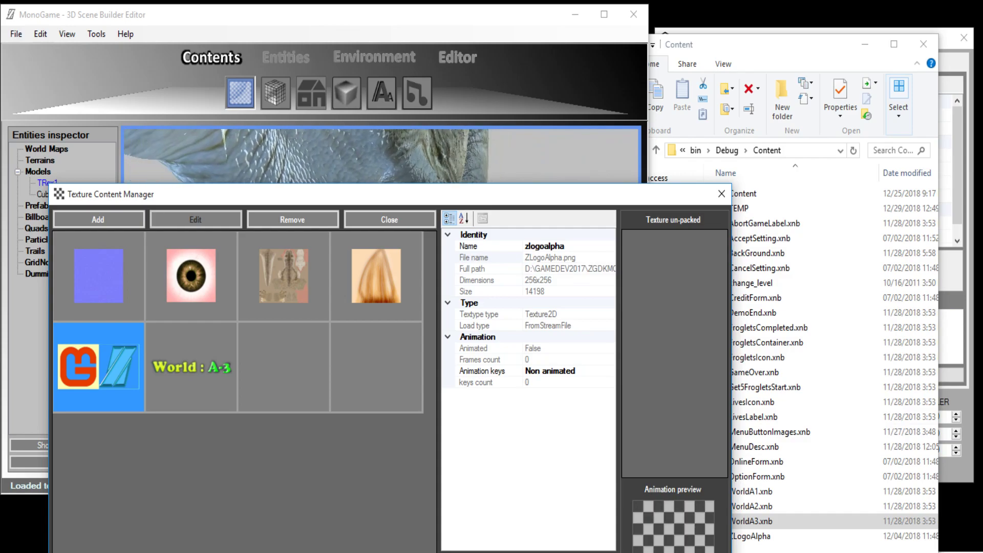
# - Load all files from CreditForm.xnb through ZLogoAlpha into the Texture Content Manager at once, acknowledging the message for each file
pyautogui.click(757, 520)
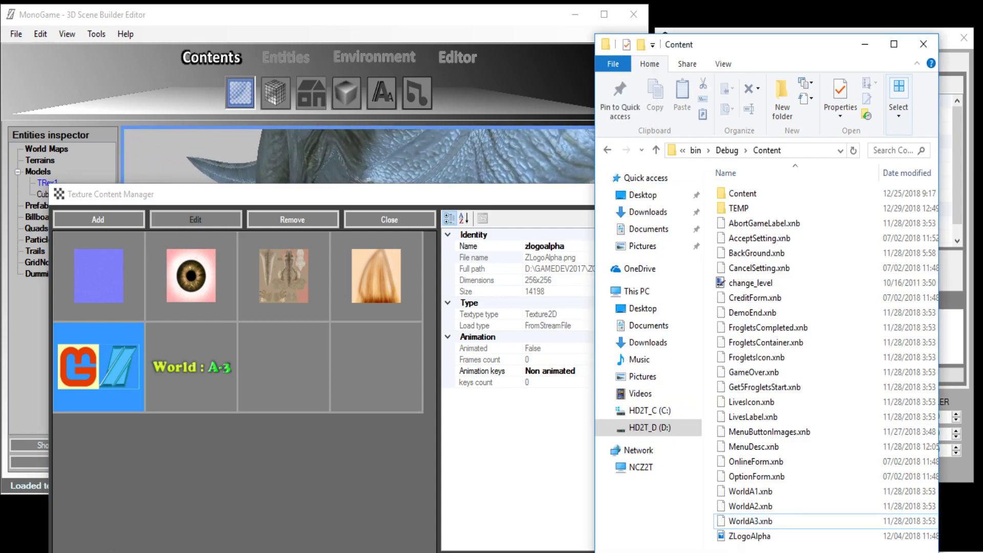
pyautogui.moveTo(742, 550); pyautogui.dragTo(776, 302)
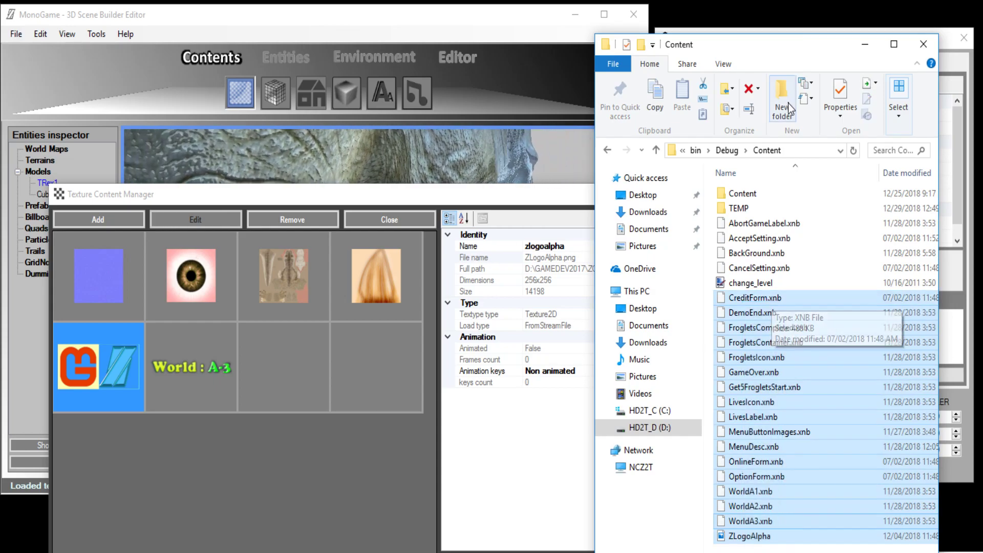
pyautogui.moveTo(750, 44); pyautogui.dragTo(809, 40)
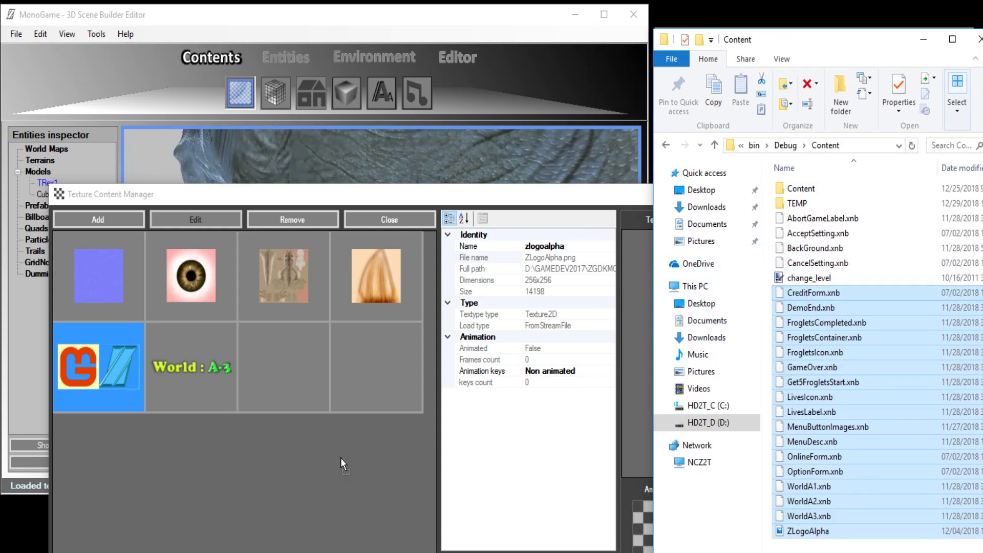
pyautogui.moveTo(342, 456); pyautogui.dragTo(308, 475)
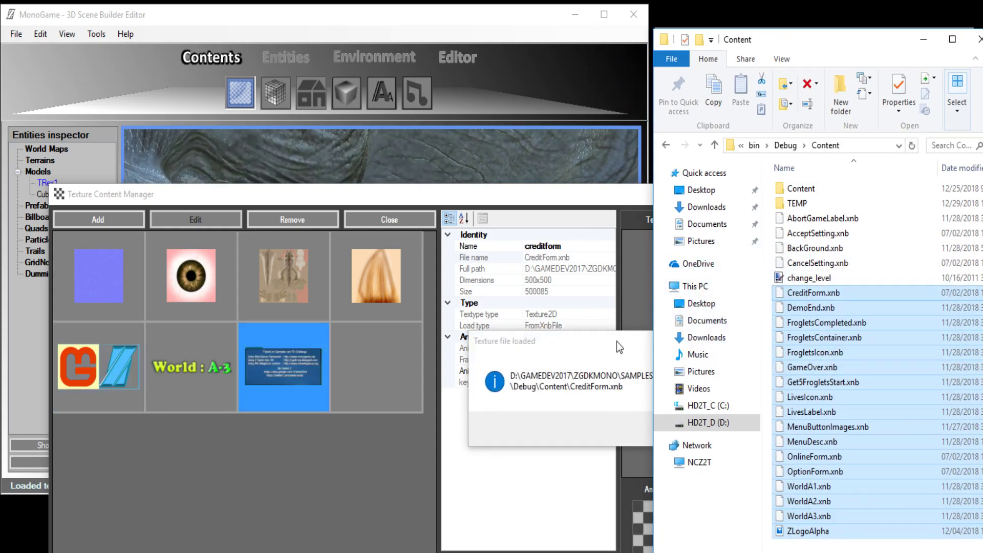
pyautogui.click(748, 428)
pyautogui.click(748, 428)
pyautogui.click(747, 428)
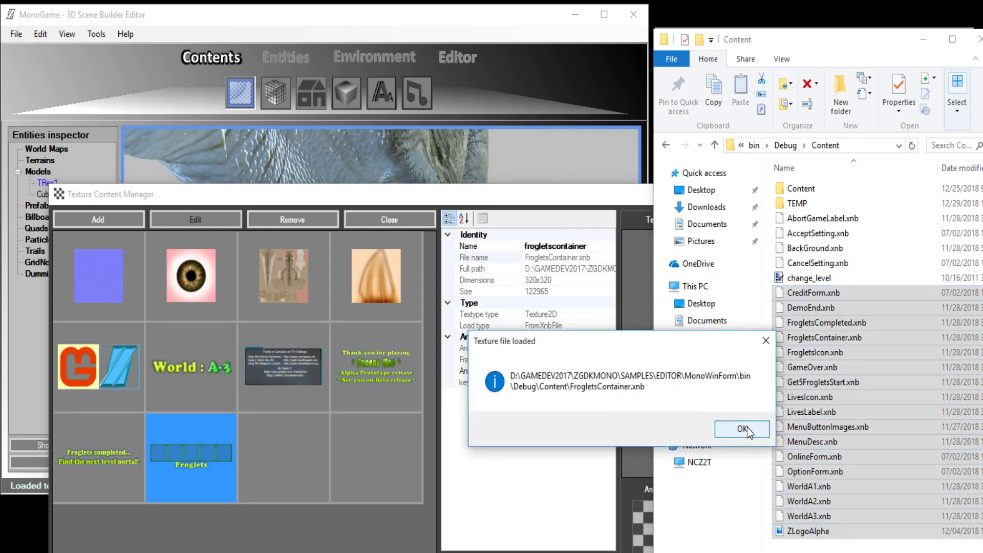
pyautogui.click(747, 428)
pyautogui.click(747, 428)
pyautogui.click(747, 428)
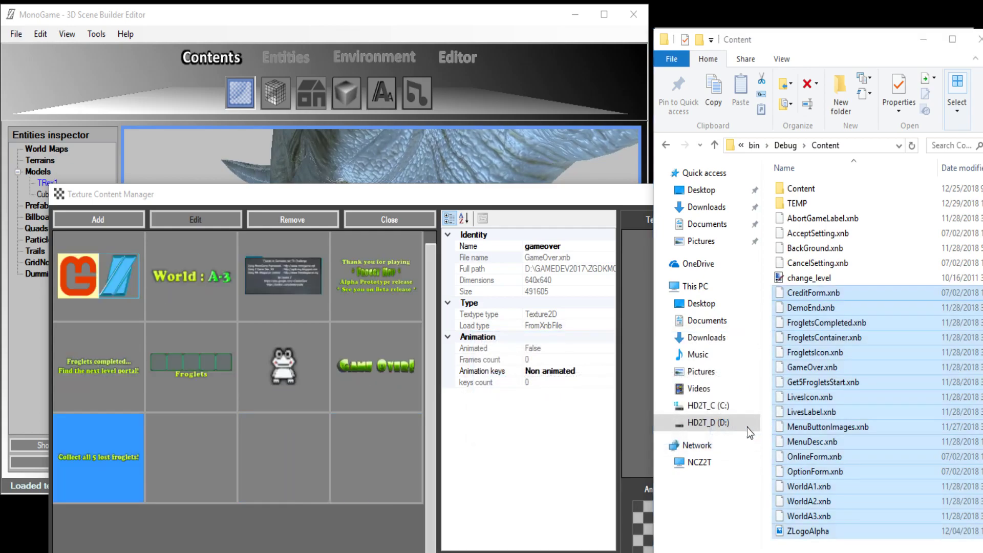
pyautogui.click(747, 428)
pyautogui.click(747, 428)
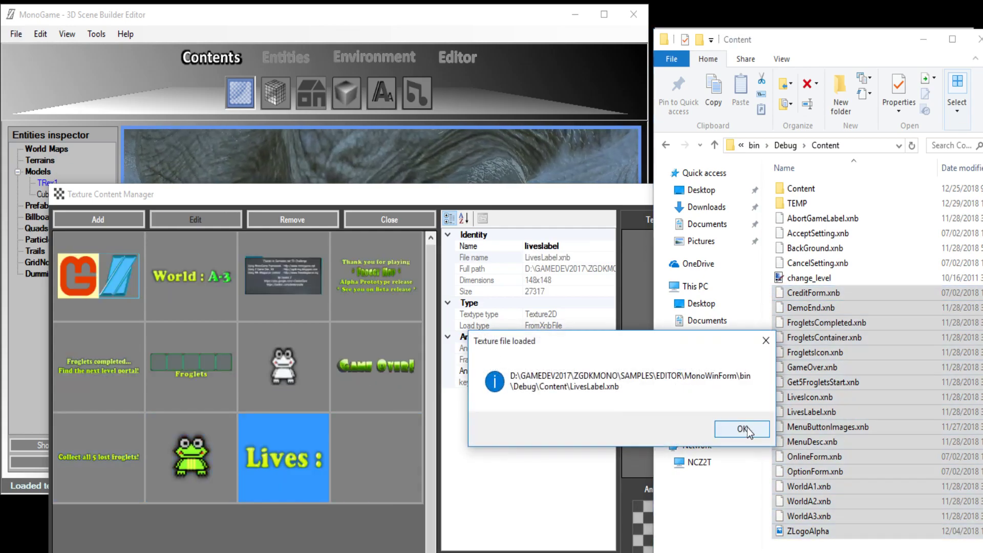
pyautogui.click(748, 428)
pyautogui.click(747, 428)
pyautogui.click(747, 428)
pyautogui.click(747, 428)
pyautogui.click(748, 428)
pyautogui.click(748, 428)
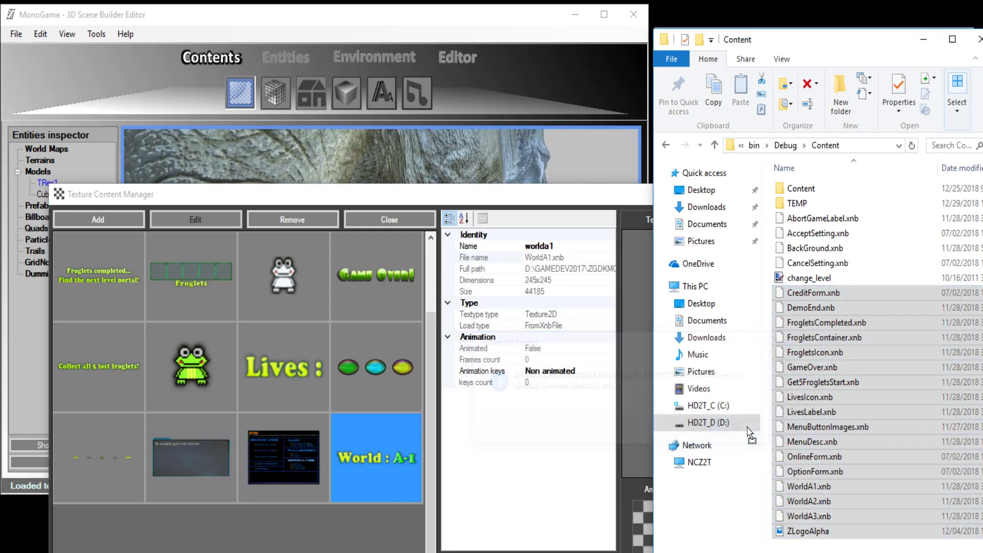
pyautogui.click(747, 428)
pyautogui.click(748, 428)
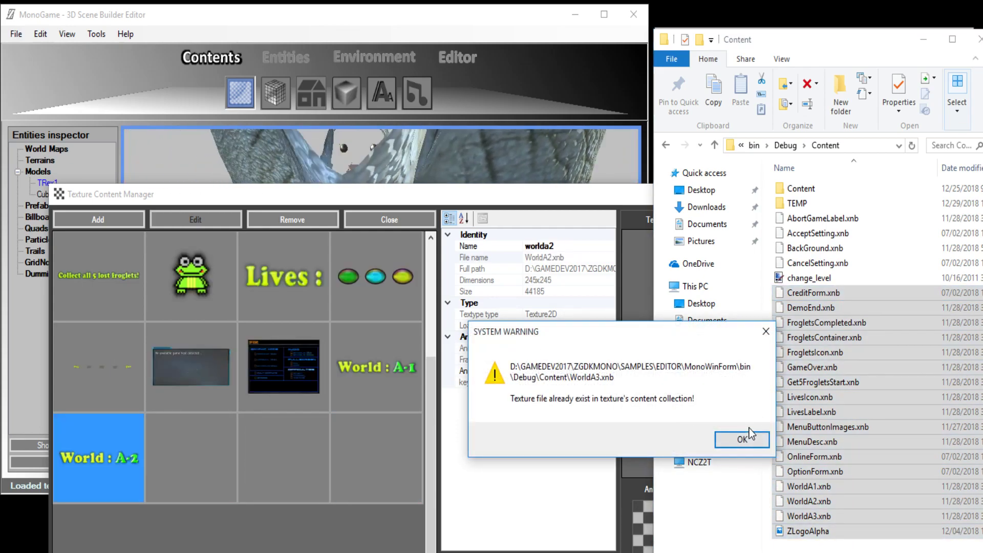
pyautogui.click(744, 440)
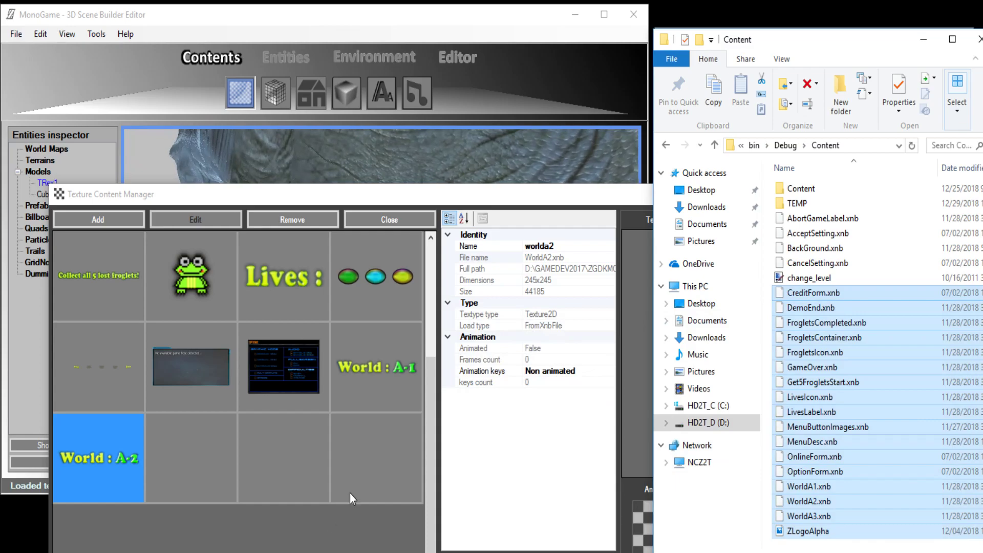
# - Look through the loaded textures from the start of the collection and examine the DemoEnd texture's properties
pyautogui.moveTo(428, 460); pyautogui.dragTo(434, 326)
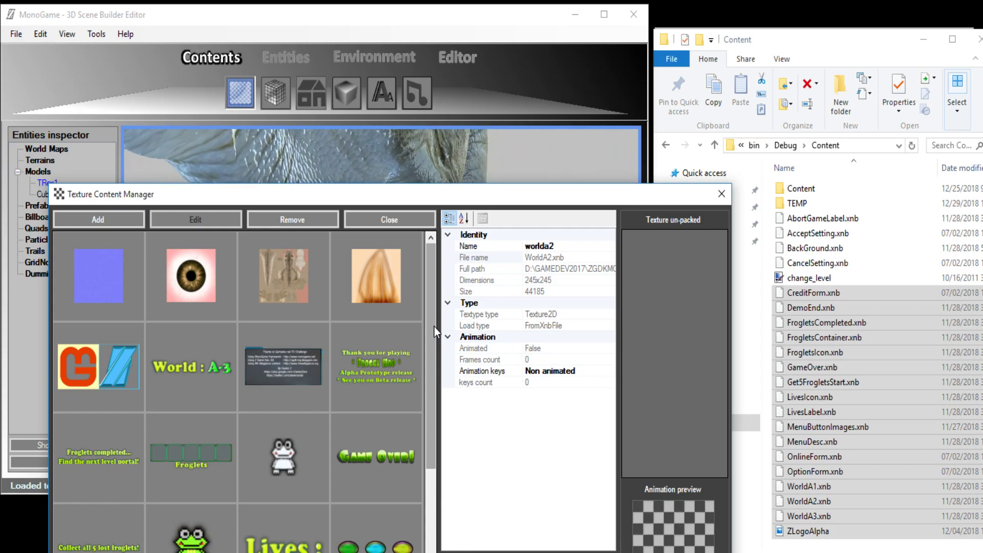
pyautogui.moveTo(432, 330)
pyautogui.mouseDown()
pyautogui.moveTo(434, 445)
pyautogui.moveTo(443, 386)
pyautogui.moveTo(435, 330)
pyautogui.mouseUp()
pyautogui.click(350, 361)
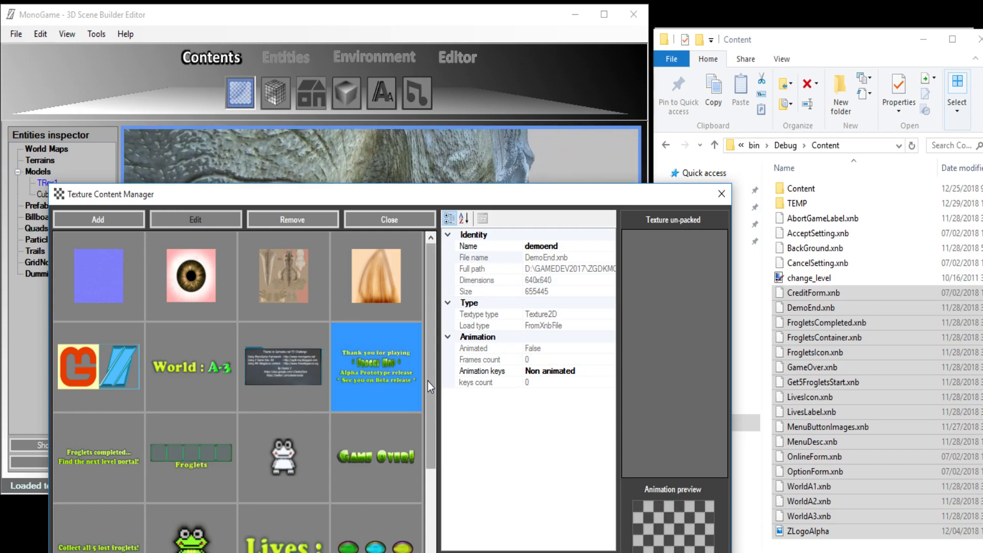
pyautogui.moveTo(431, 379); pyautogui.dragTo(426, 360)
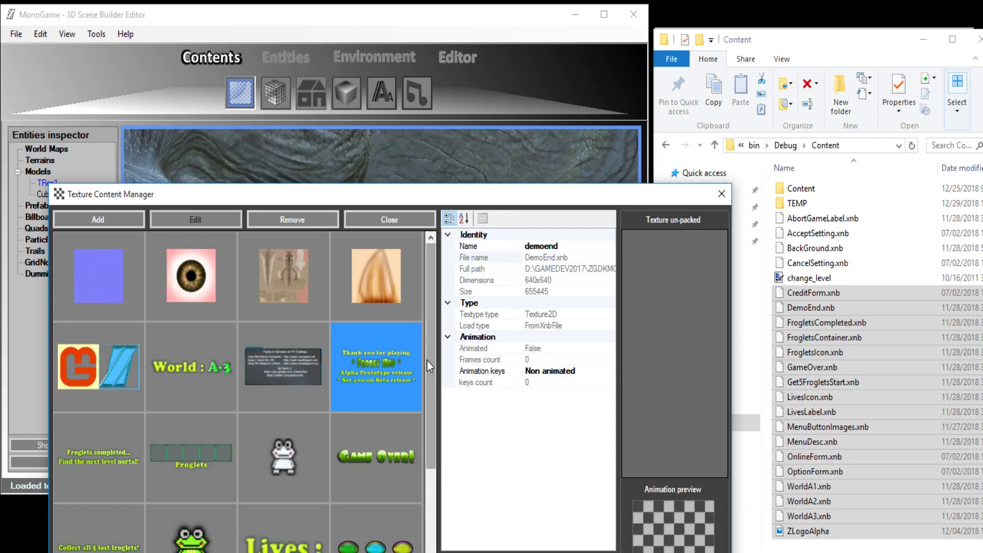
pyautogui.moveTo(427, 361); pyautogui.dragTo(427, 333)
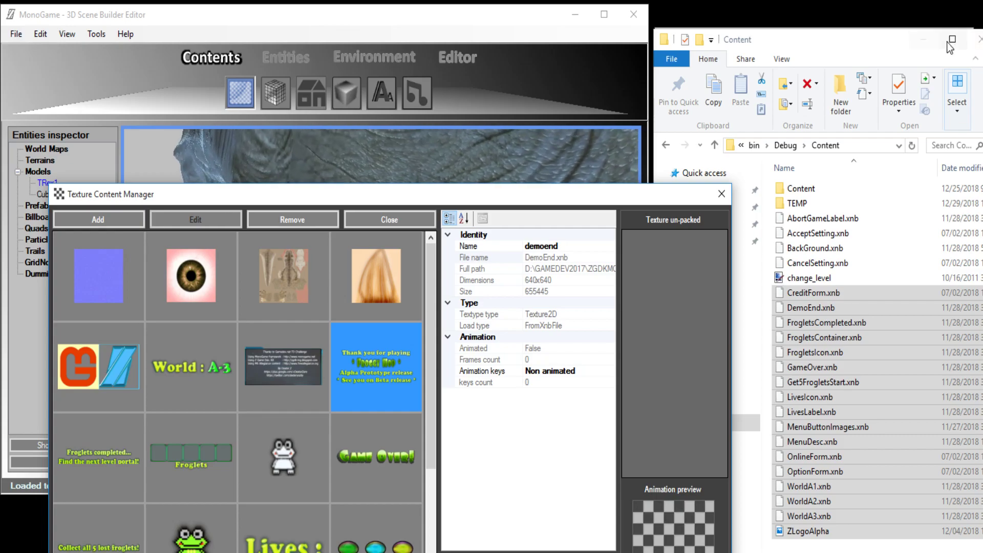
# - Close File Explorer and start creating a new texture content with the type Texture2D
pyautogui.click(981, 40)
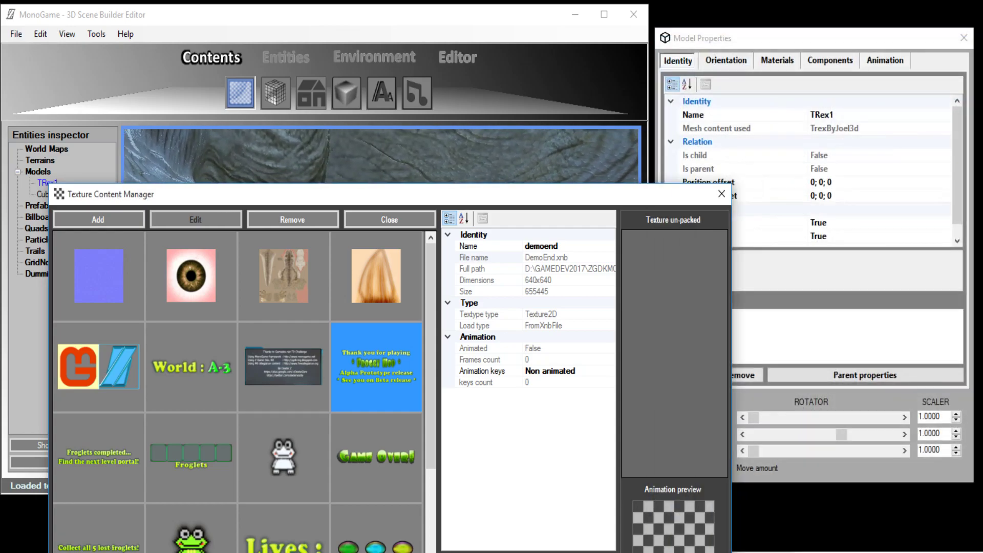
pyautogui.click(130, 221)
pyautogui.moveTo(343, 259); pyautogui.dragTo(401, 186)
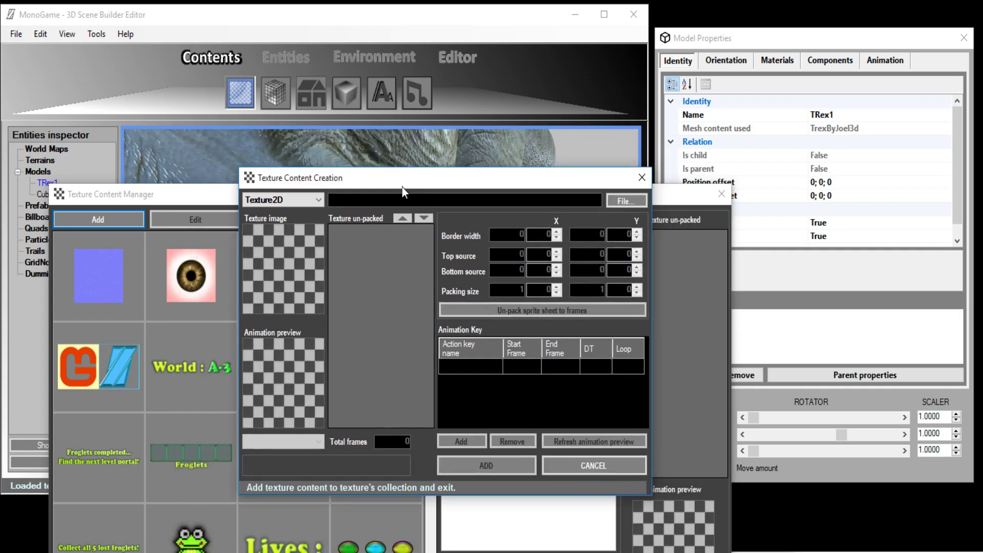
pyautogui.click(319, 204)
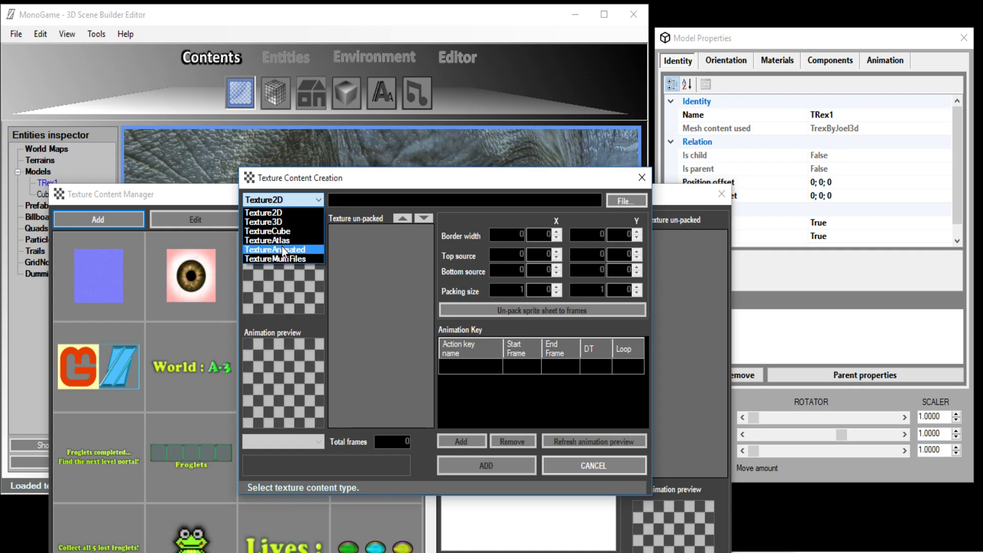
pyautogui.click(303, 213)
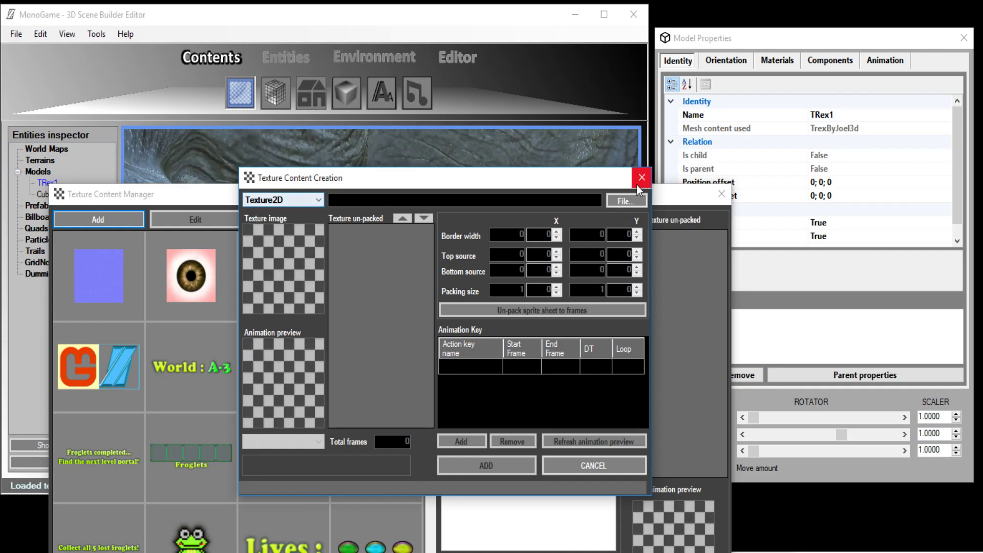
# - Load ZLogoAlpha.png from the Content\Textures folder as the new texture's source file
pyautogui.click(624, 205)
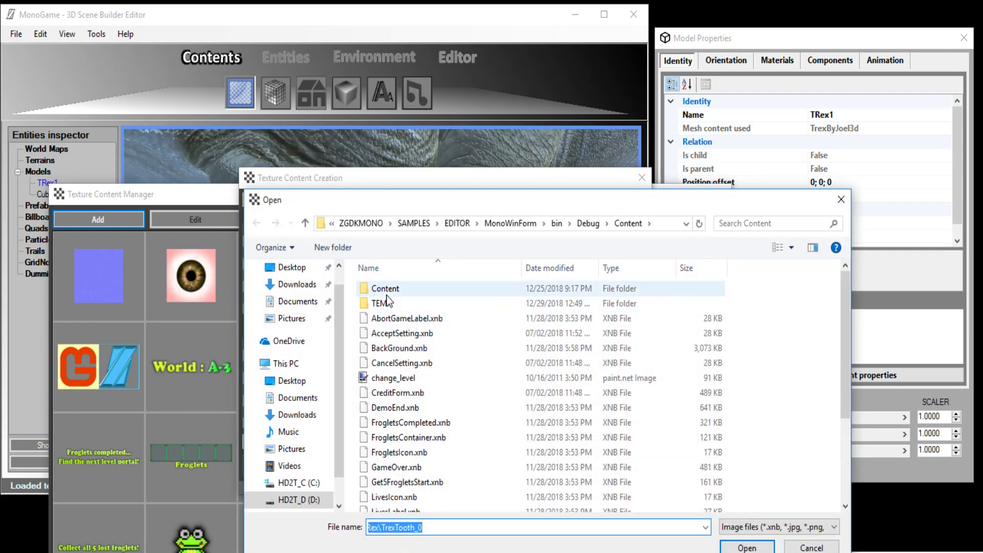
pyautogui.doubleClick(386, 296)
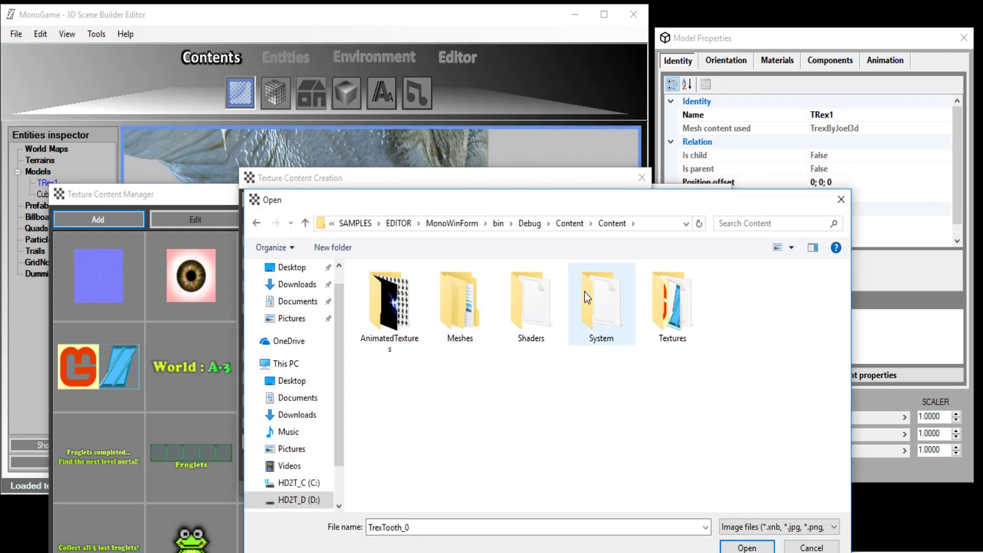
pyautogui.doubleClick(647, 299)
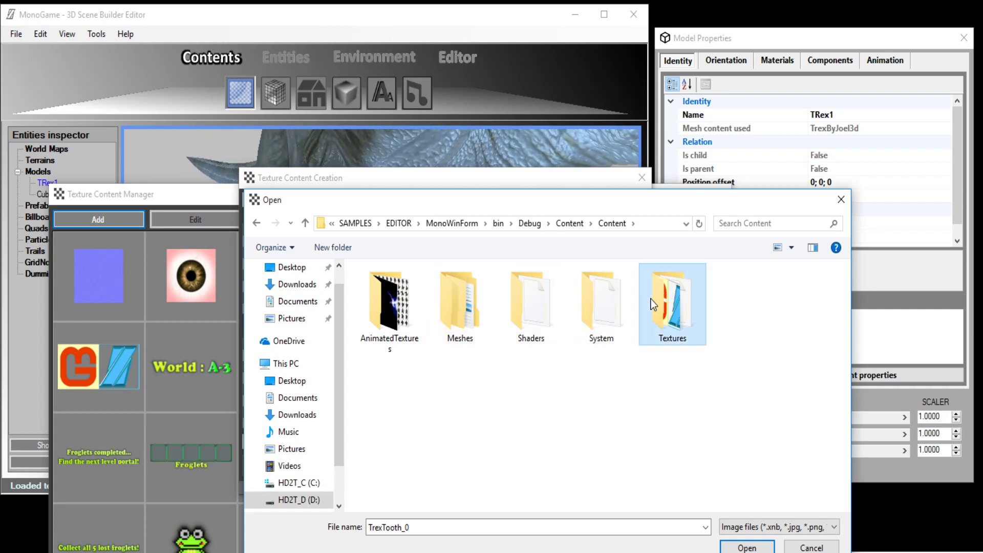
pyautogui.doubleClick(538, 318)
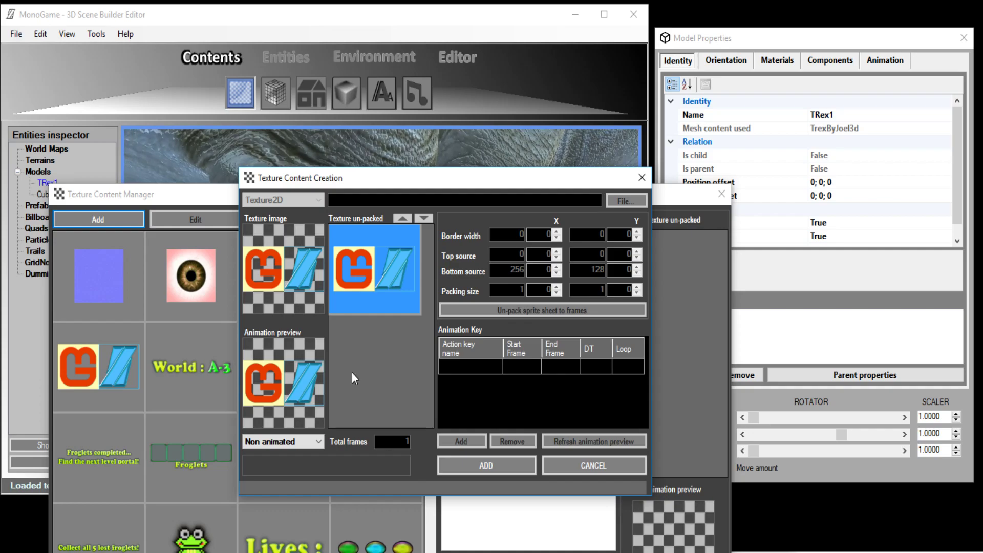
# - Choose Non animated for the logo texture and add it to the texture collection
pyautogui.click(317, 443)
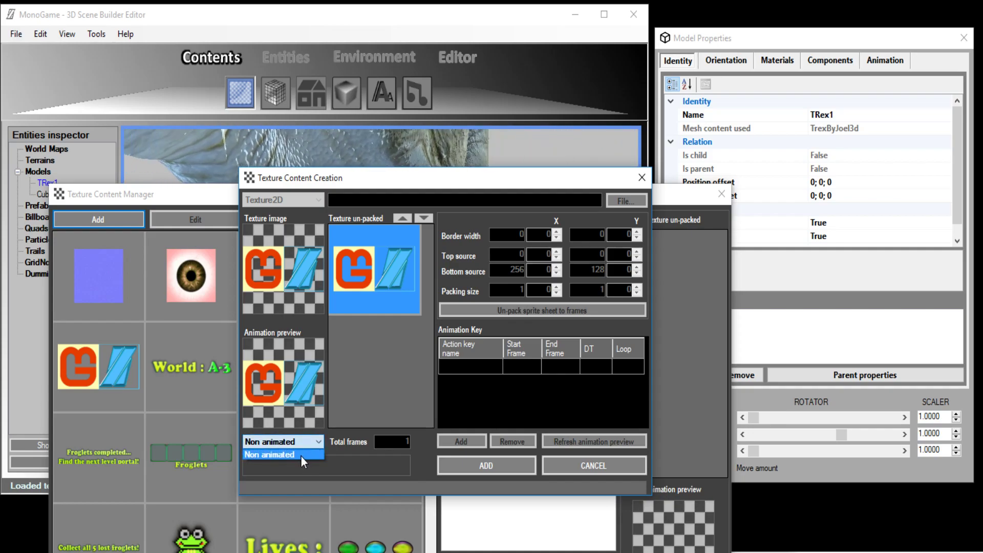
pyautogui.click(300, 456)
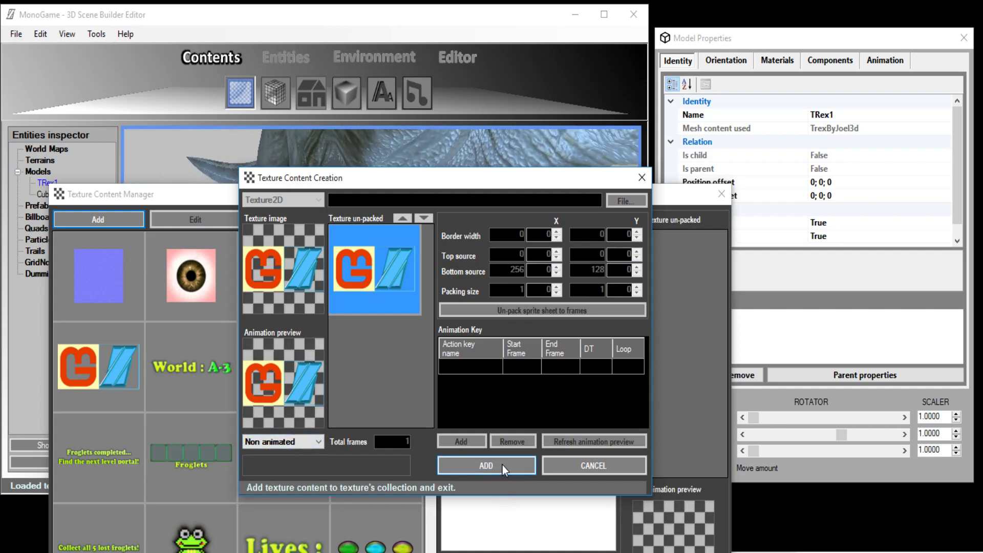
pyautogui.click(486, 465)
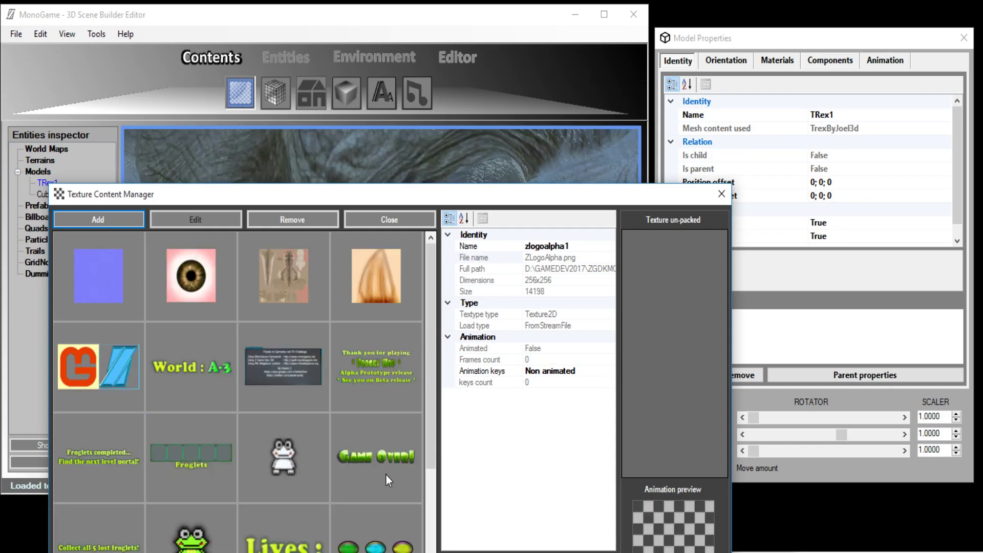
# - Create a TextureAtlas content from dcfx09 in the Content\AnimatedTextures folder and add it to the texture collection
pyautogui.click(109, 223)
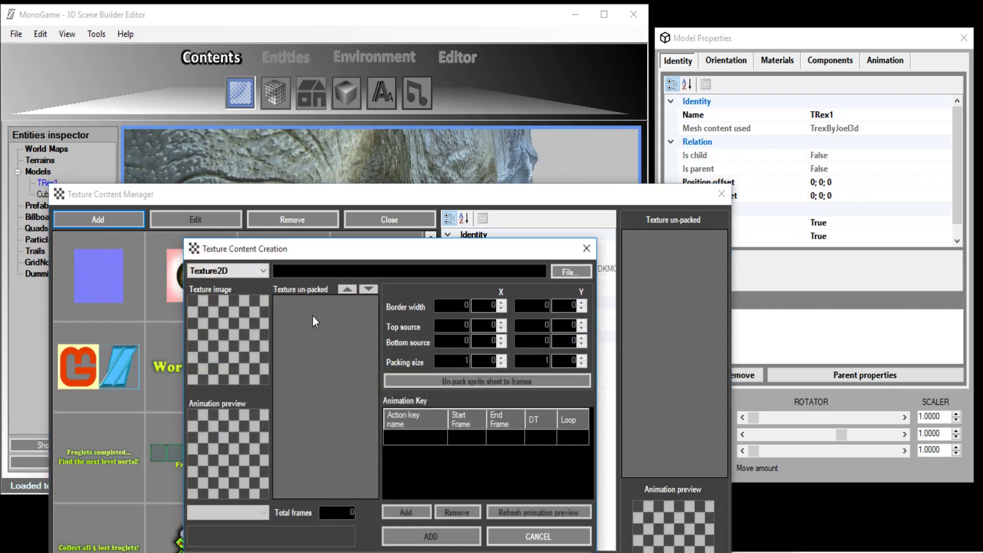
pyautogui.click(266, 270)
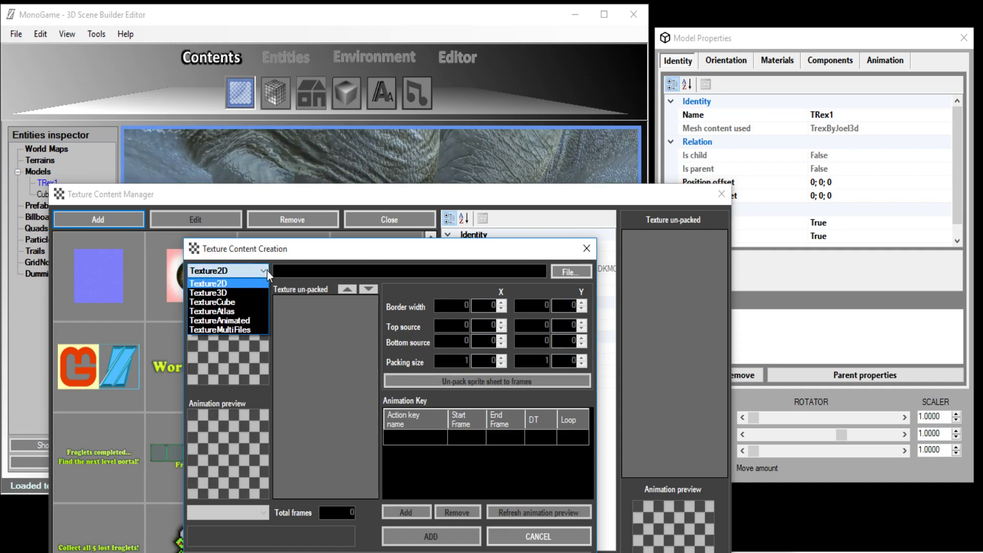
pyautogui.click(231, 313)
pyautogui.click(567, 272)
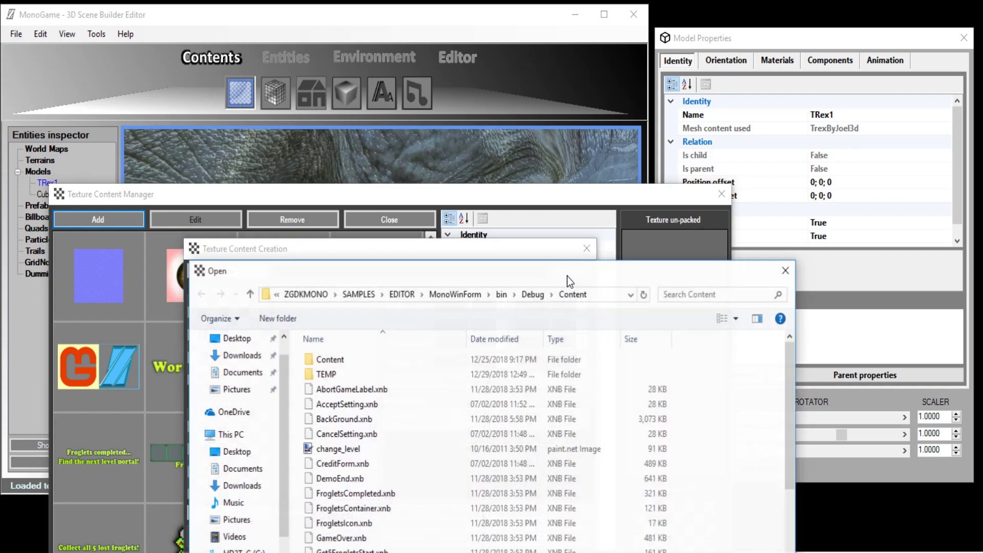
pyautogui.doubleClick(369, 354)
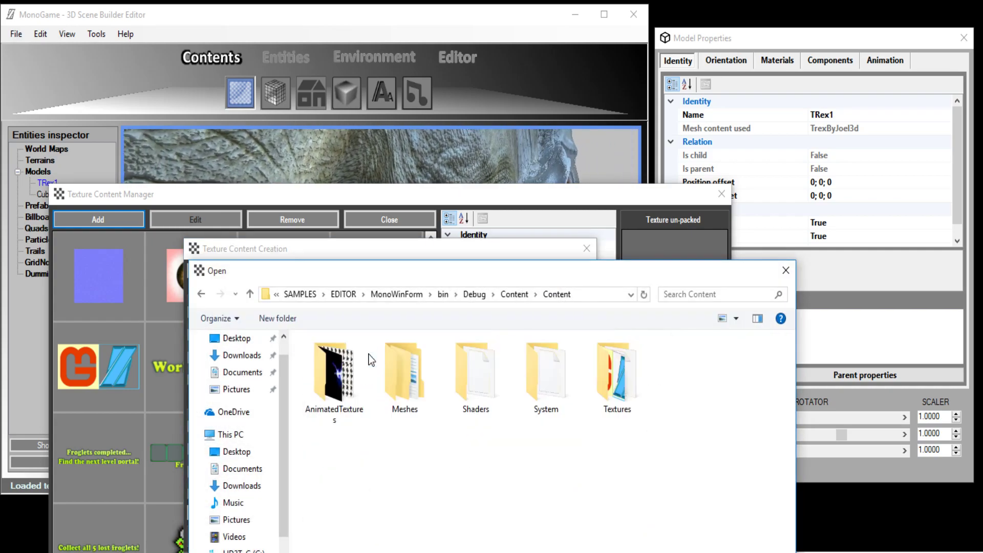
pyautogui.doubleClick(336, 374)
pyautogui.click(334, 369)
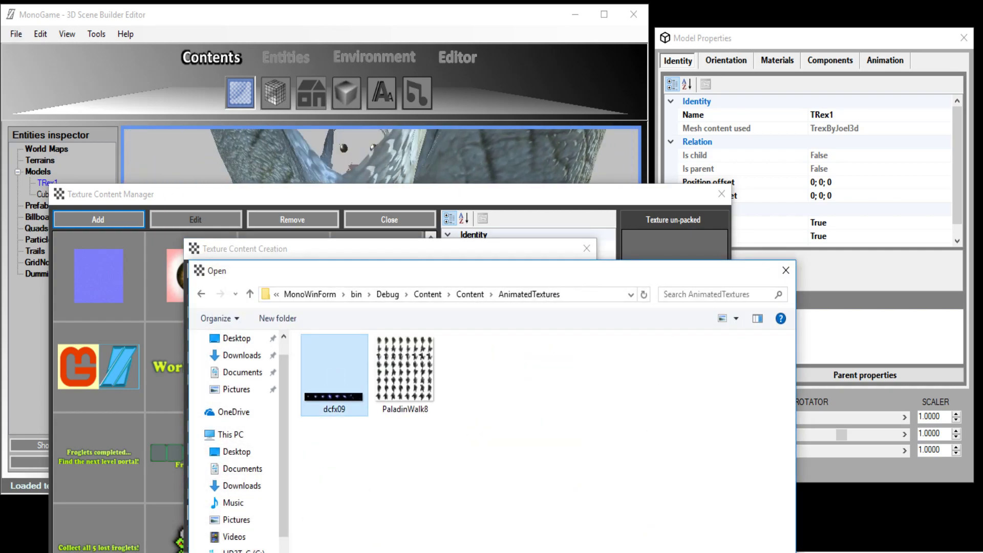
pyautogui.click(686, 552)
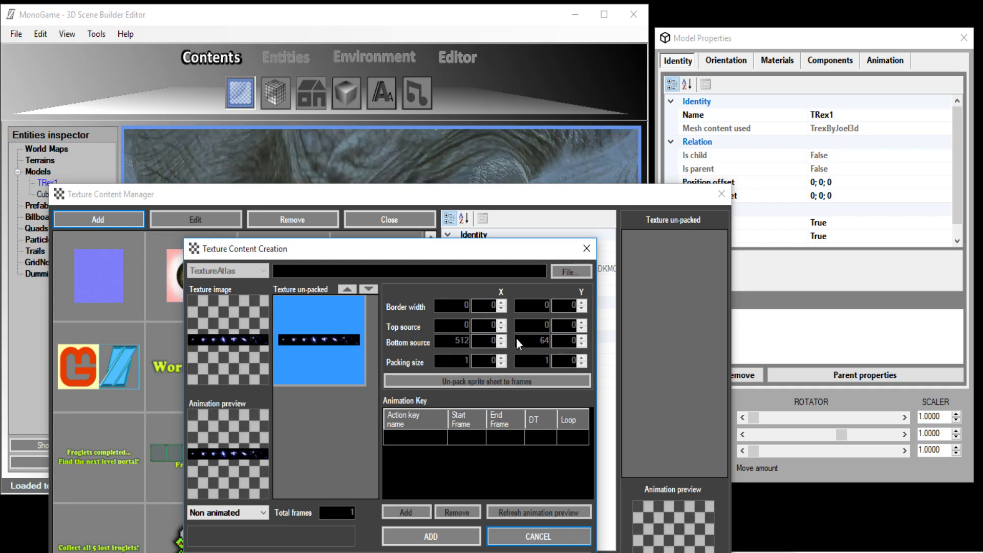
pyautogui.click(432, 542)
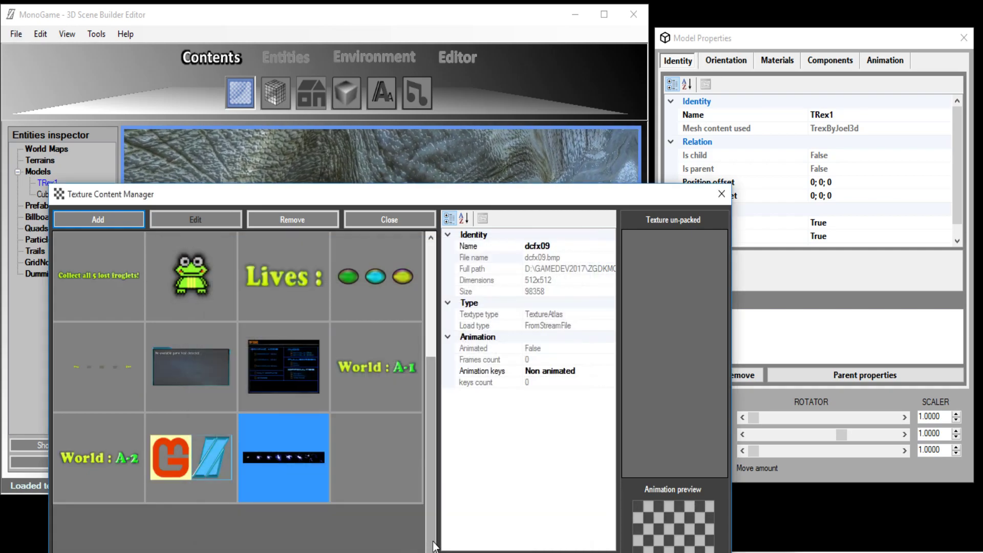
# - Create another TextureAtlas content from PaladinWalk8 in the AnimatedTextures folder and add it to the collection
pyautogui.click(85, 215)
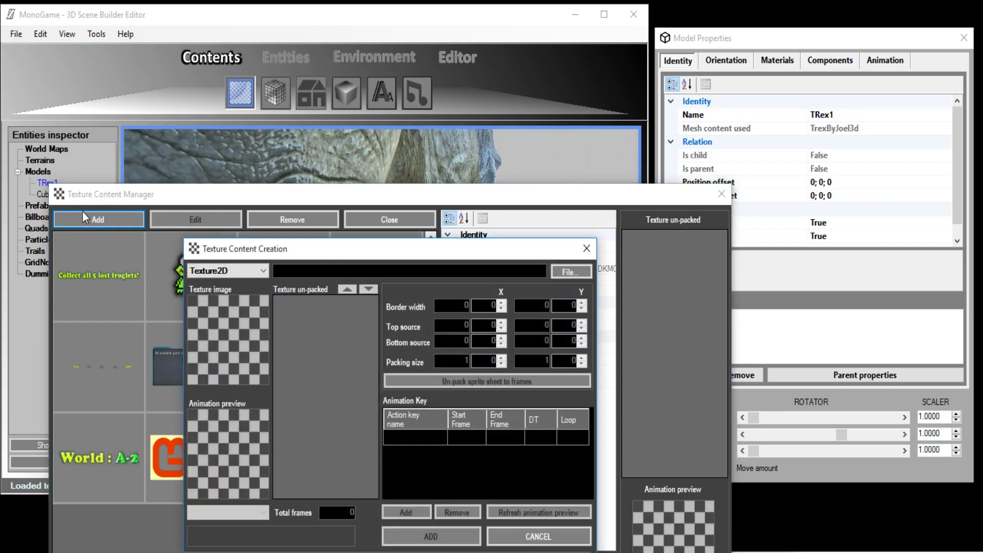
pyautogui.click(244, 272)
pyautogui.click(239, 311)
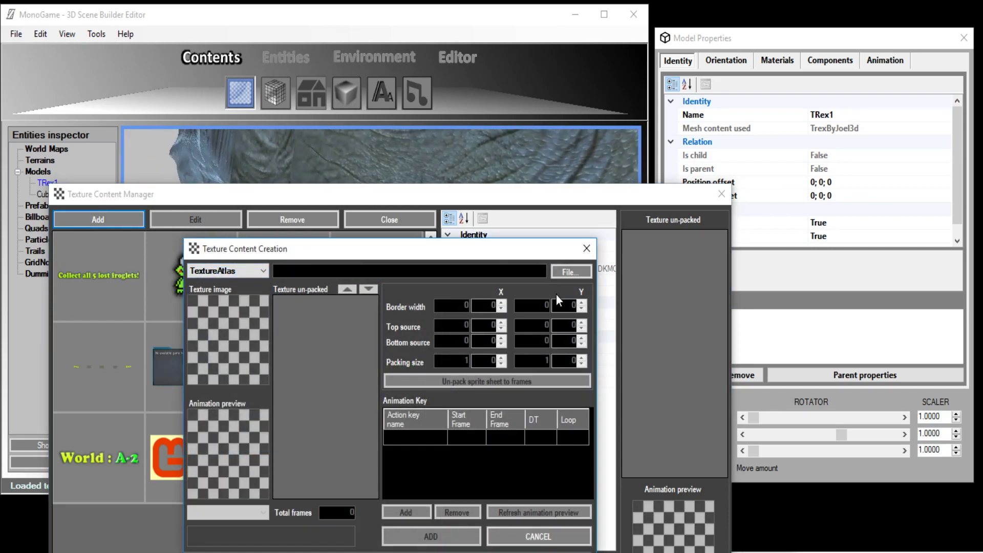
pyautogui.click(565, 274)
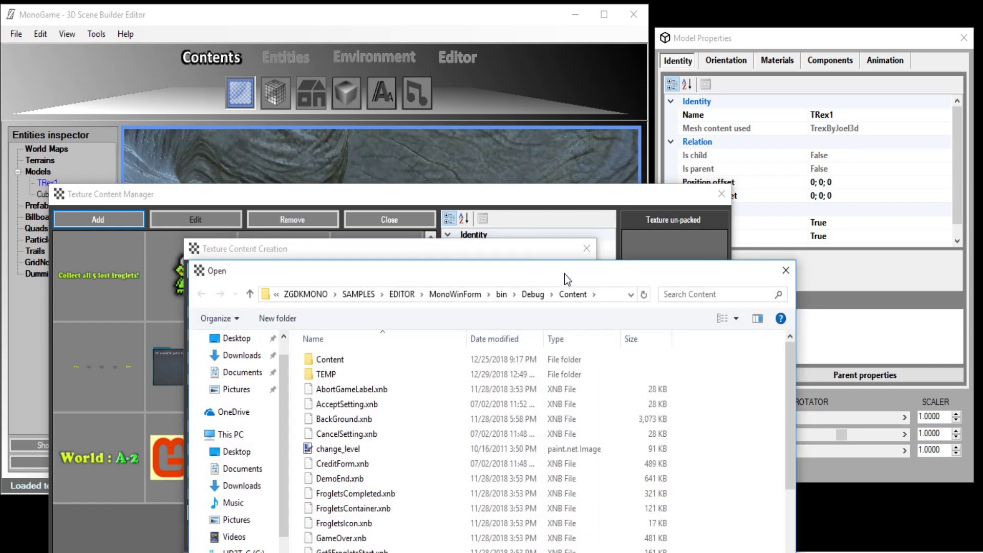
pyautogui.doubleClick(338, 359)
pyautogui.doubleClick(344, 365)
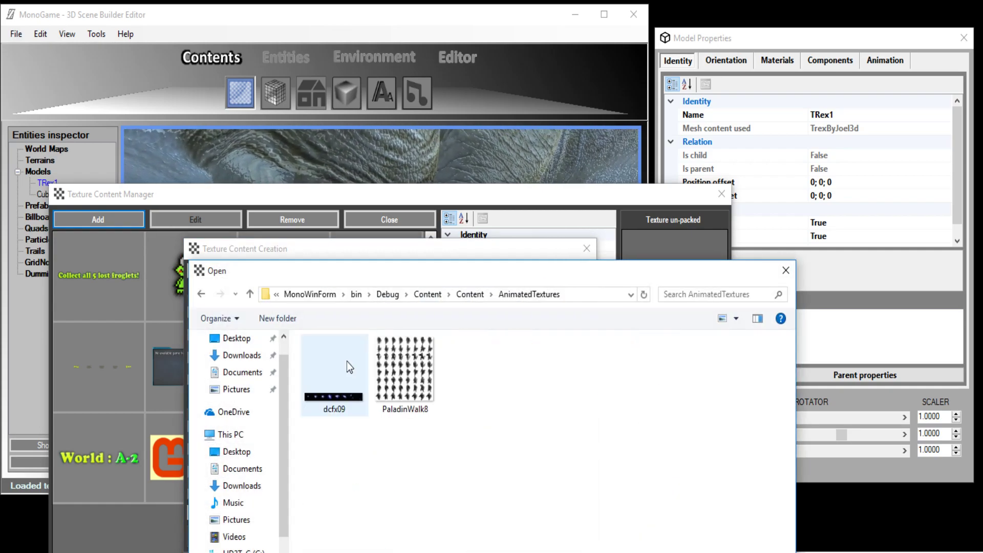
pyautogui.doubleClick(407, 371)
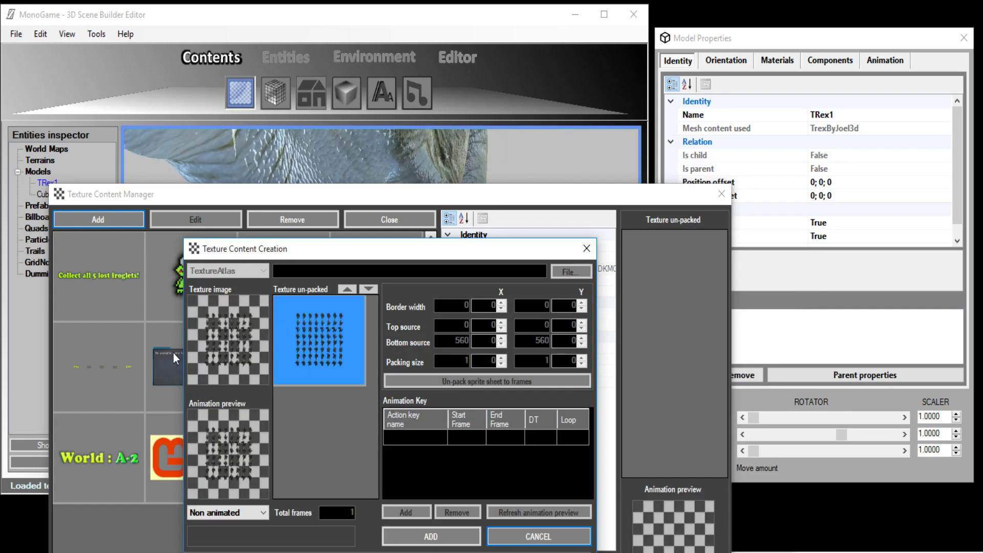
pyautogui.click(435, 537)
# - Compare the dcfx09 and PaladinWalk8 atlas textures in the collection
pyautogui.click(294, 462)
pyautogui.click(386, 450)
pyautogui.click(291, 462)
pyautogui.click(383, 457)
pyautogui.click(274, 456)
pyautogui.click(369, 471)
pyautogui.click(284, 468)
pyautogui.click(352, 456)
pyautogui.click(299, 454)
pyautogui.click(376, 456)
pyautogui.click(277, 466)
pyautogui.click(357, 466)
pyautogui.click(308, 467)
pyautogui.click(361, 466)
pyautogui.click(305, 465)
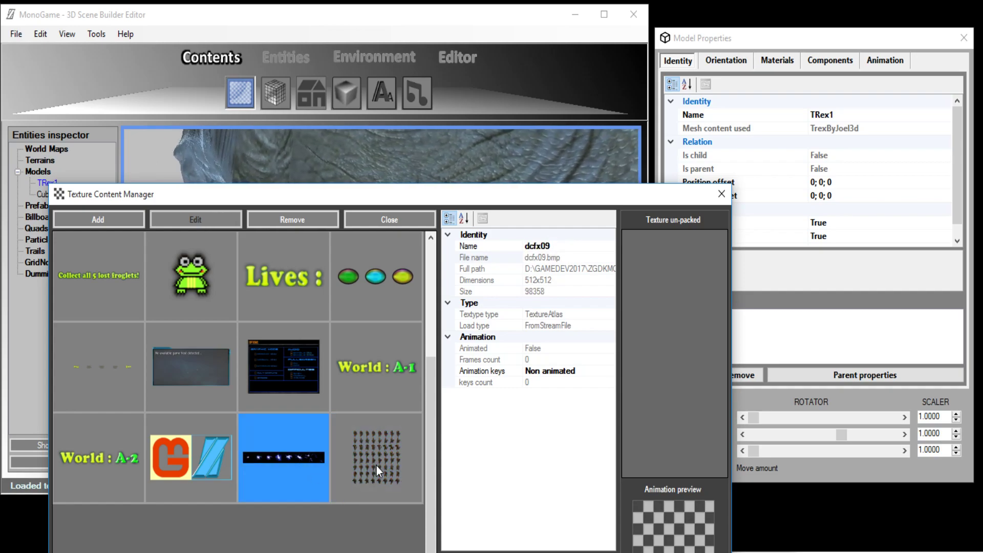
# - Start a new texture content with the type TextureAnimated and open the atlas selection for its source
pyautogui.click(131, 222)
pyautogui.click(259, 273)
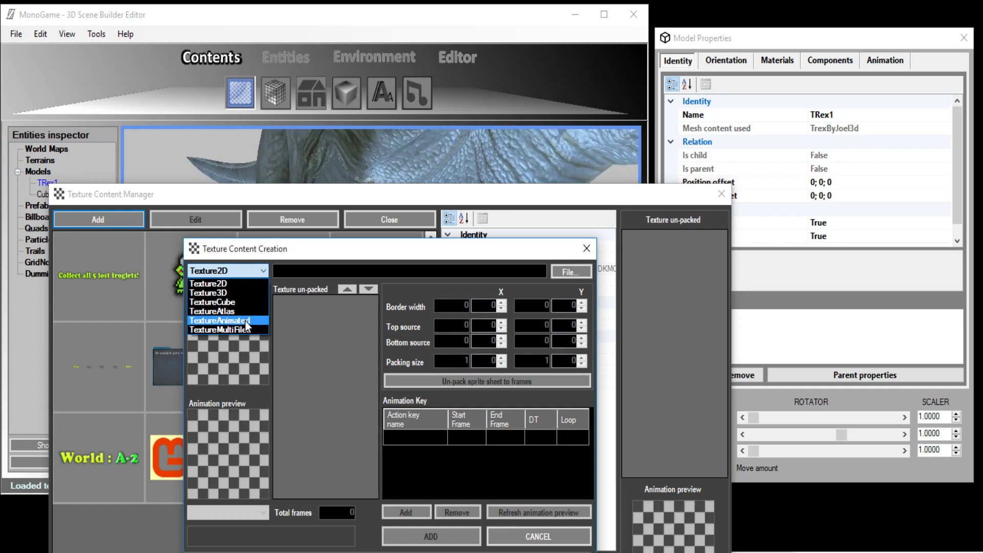
pyautogui.click(246, 321)
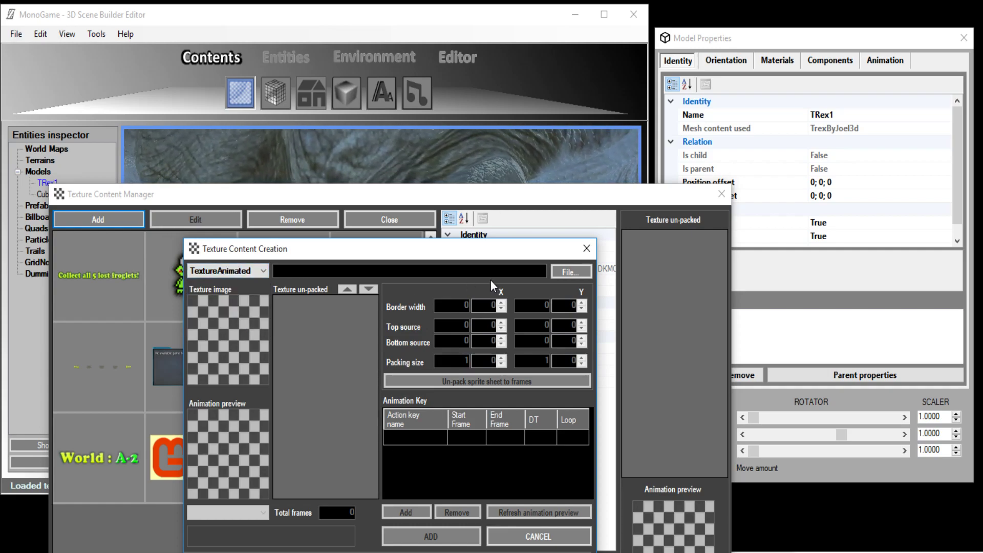
pyautogui.click(569, 271)
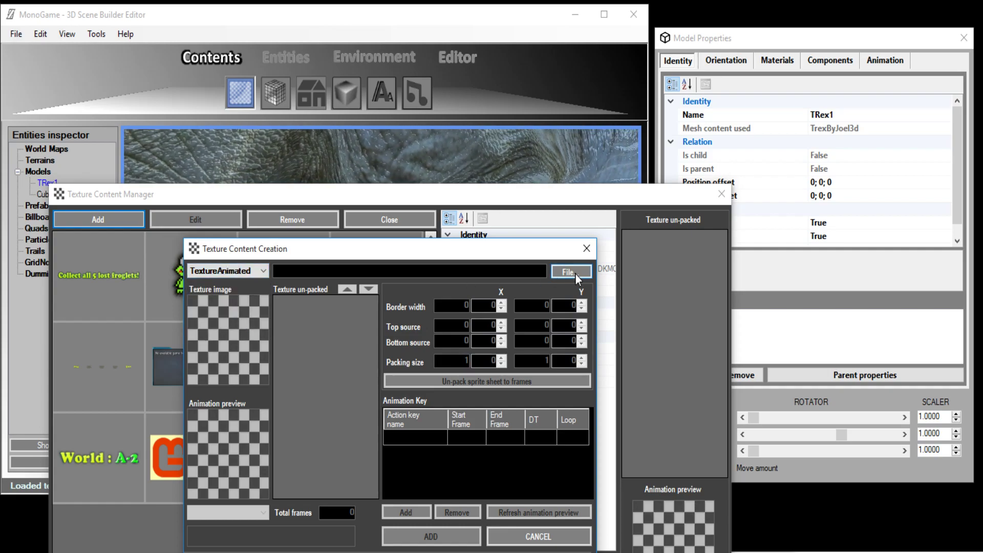
pyautogui.moveTo(348, 69); pyautogui.dragTo(401, 159)
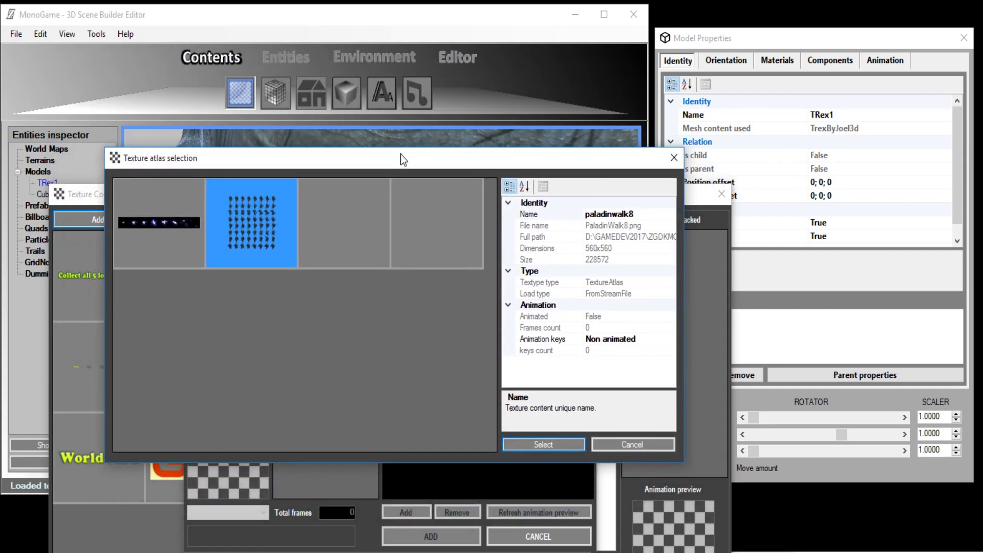
# - Examine the properties of the dcfx09 and paladinwalk8 atlases available as the animation source
pyautogui.click(171, 217)
pyautogui.click(245, 221)
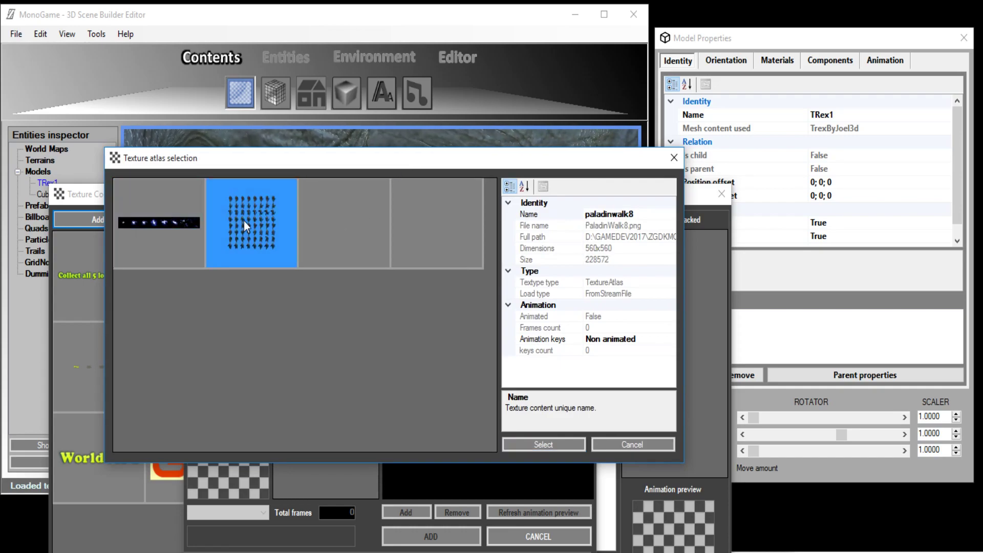
pyautogui.click(140, 221)
pyautogui.click(240, 224)
pyautogui.click(163, 229)
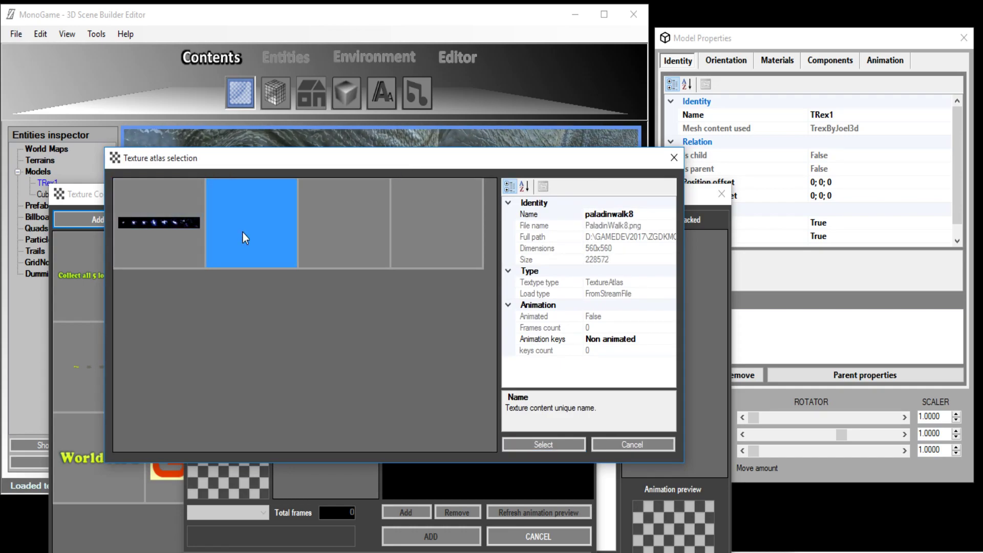
pyautogui.click(240, 225)
pyautogui.click(169, 233)
pyautogui.click(241, 226)
pyautogui.click(169, 230)
pyautogui.click(241, 226)
# - Choose the dcfx09 atlas as the source of the animated texture
pyautogui.click(164, 225)
pyautogui.moveTo(253, 164)
pyautogui.mouseDown()
pyautogui.moveTo(287, 423)
pyautogui.moveTo(231, 281)
pyautogui.moveTo(294, 238)
pyautogui.moveTo(281, 206)
pyautogui.moveTo(323, 178)
pyautogui.moveTo(266, 163)
pyautogui.mouseUp()
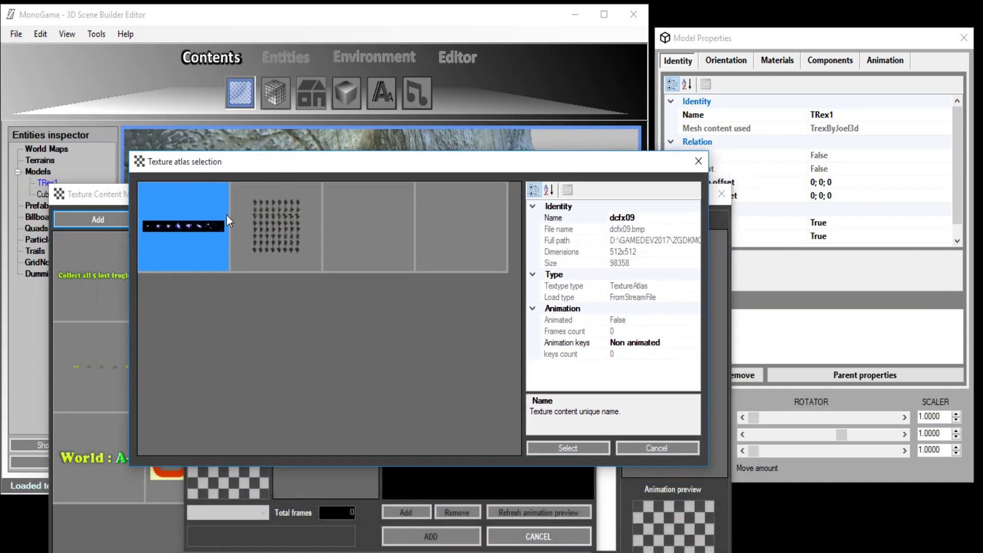
pyautogui.click(540, 447)
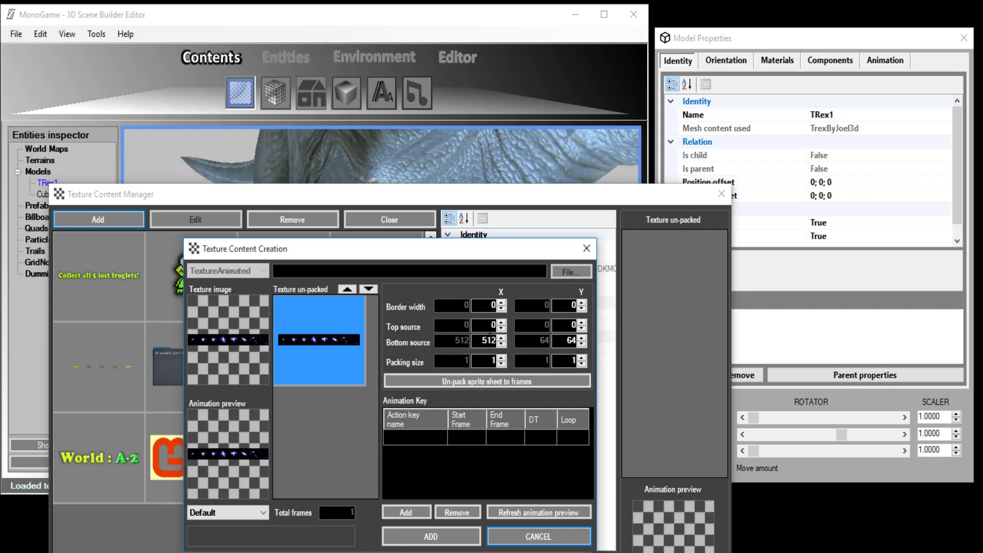
# - Set the packing size to 8 in X and un-pack the dcfx09 sprite sheet into frames
pyautogui.click(492, 325)
pyautogui.press('Tab')
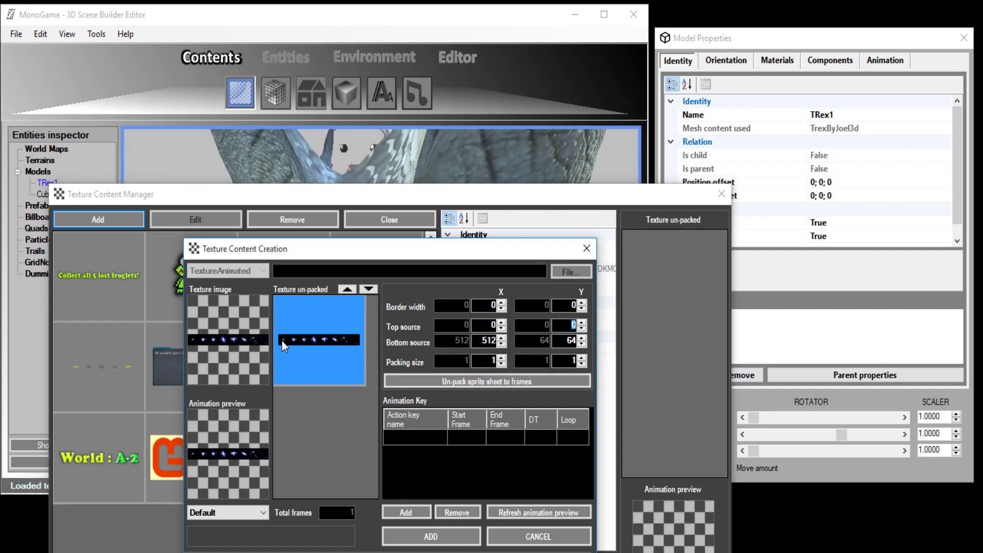
pyautogui.click(492, 360)
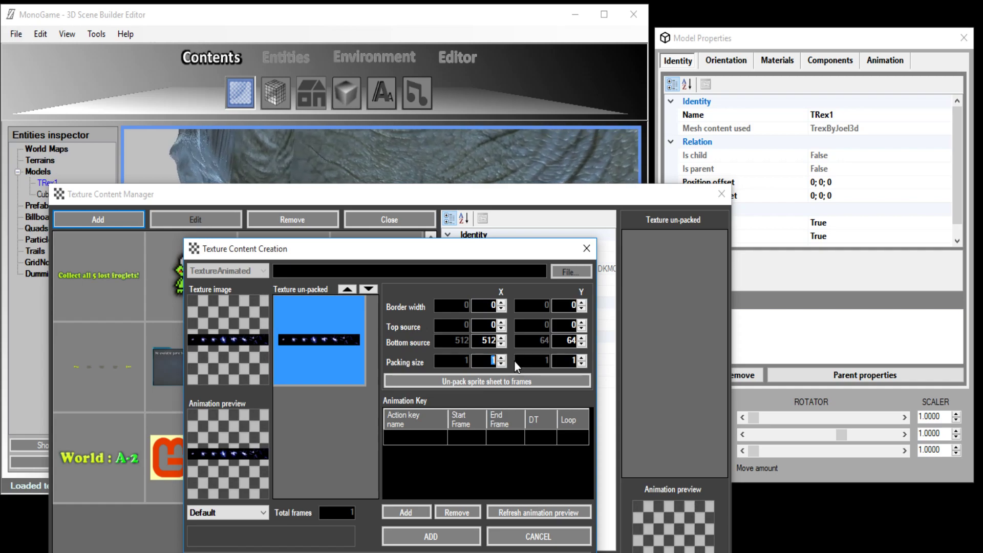
pyautogui.write('8')
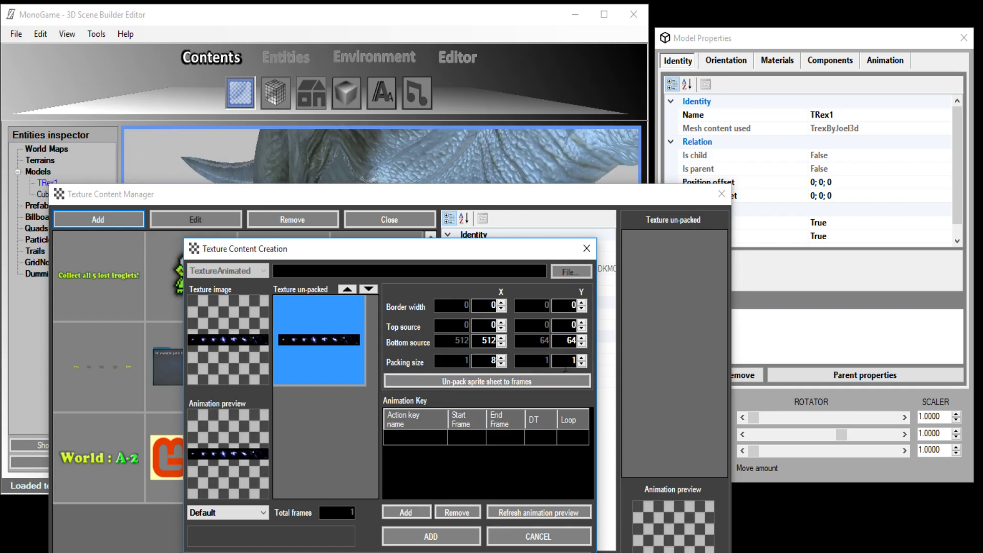
pyautogui.click(485, 379)
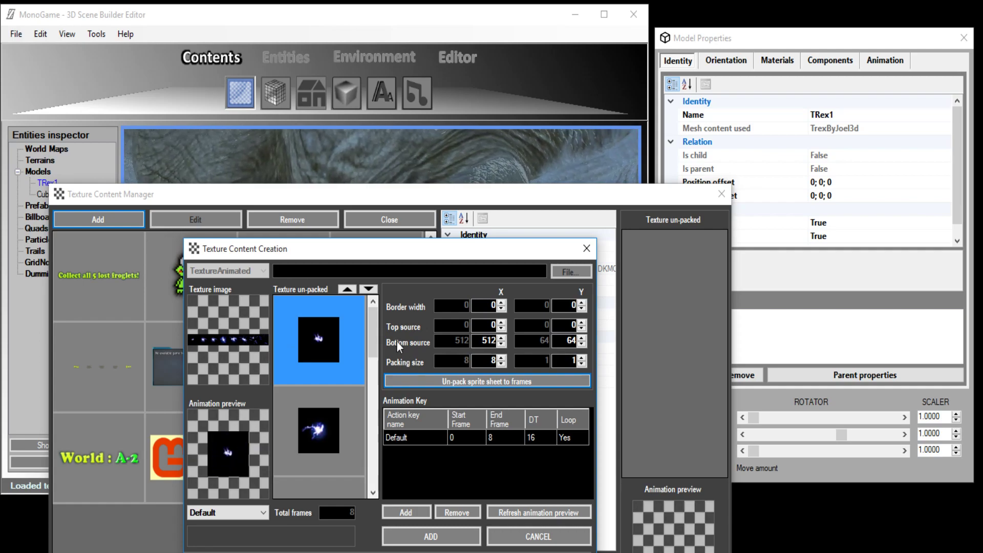
# - Look through the un-packed dcfx09 frames and examine the animation preview
pyautogui.moveTo(372, 336); pyautogui.dragTo(375, 410)
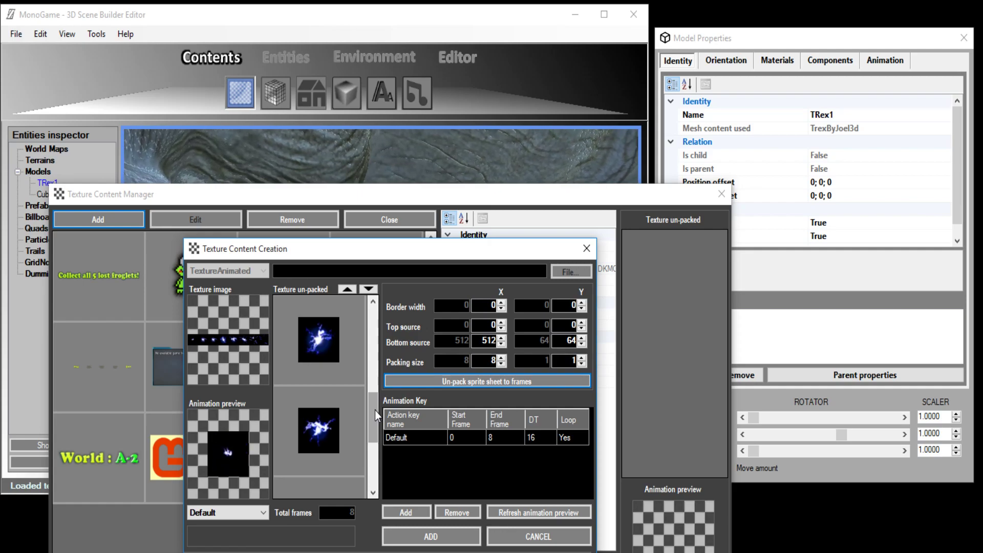
pyautogui.moveTo(375, 410); pyautogui.dragTo(382, 314)
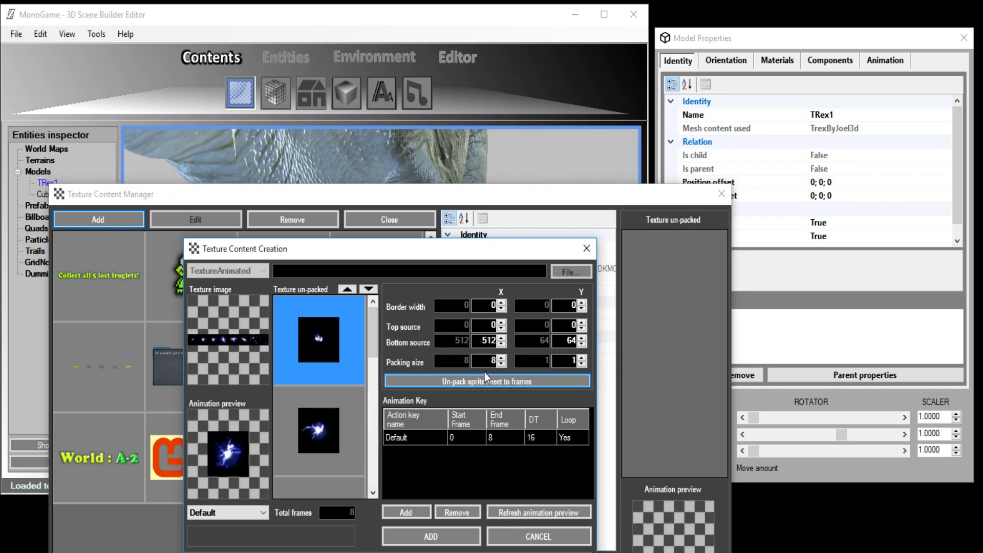
pyautogui.click(372, 491)
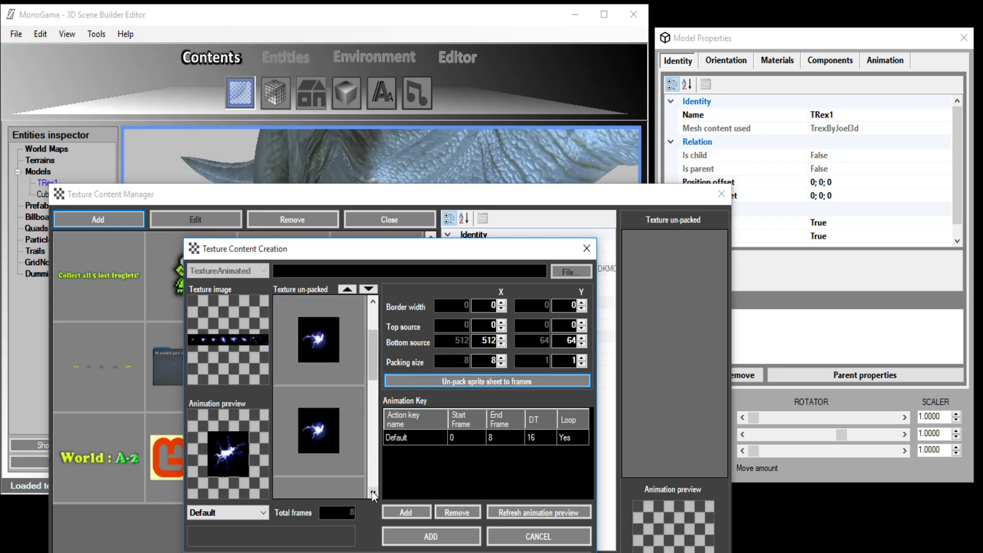
pyautogui.click(372, 492)
pyautogui.moveTo(372, 473); pyautogui.dragTo(375, 326)
pyautogui.click(319, 420)
pyautogui.click(374, 493)
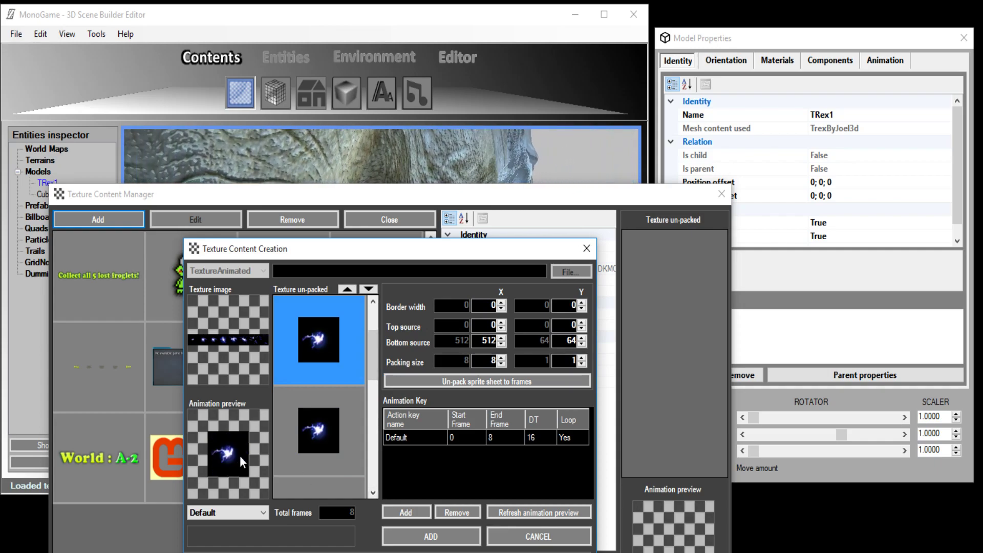
# - Keep the Default animation, add the animated texture to the collection, and view it beside its source atlas
pyautogui.click(265, 512)
pyautogui.click(213, 534)
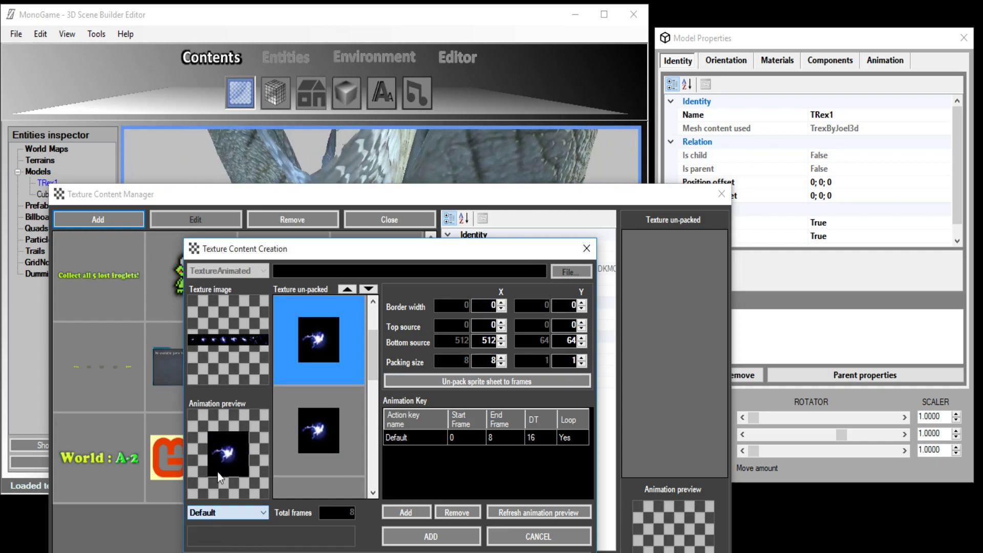
pyautogui.click(417, 538)
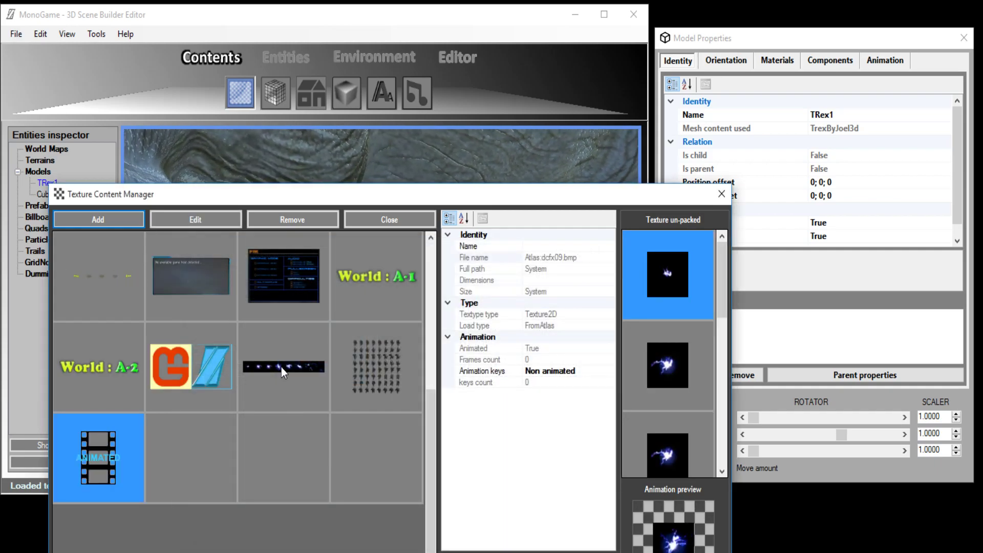
pyautogui.click(281, 368)
pyautogui.click(133, 467)
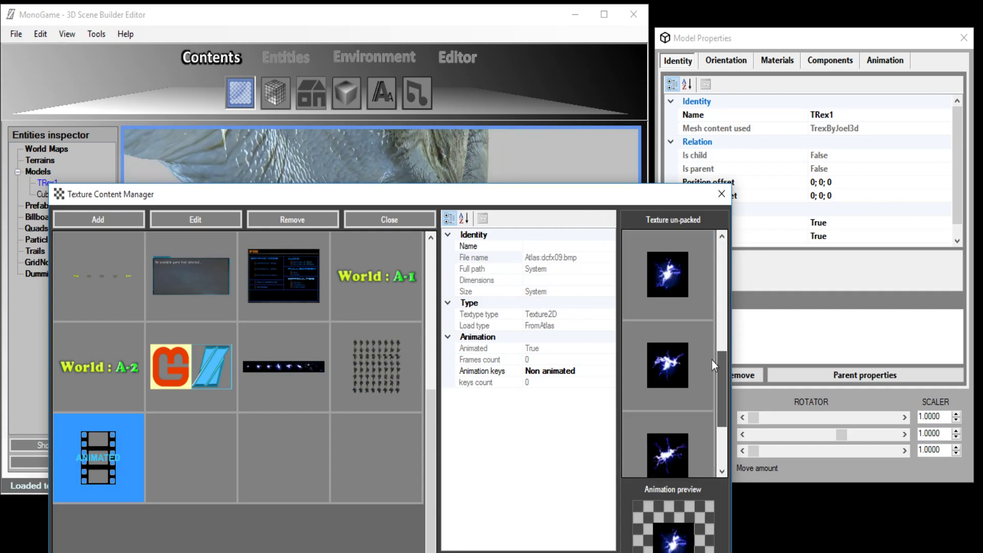
# - Start a new TextureAnimated content and choose the paladinwalk8 atlas as its source
pyautogui.click(112, 224)
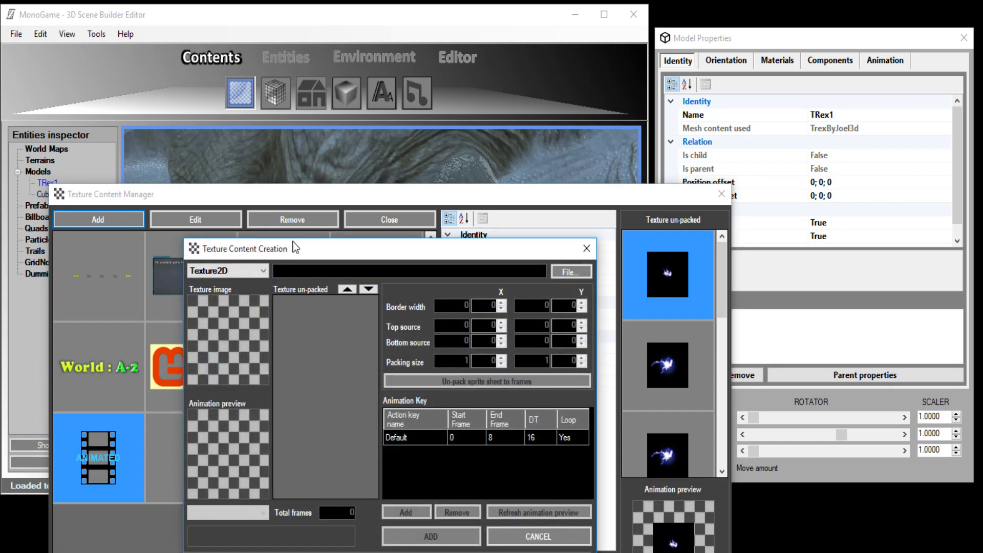
pyautogui.click(262, 269)
pyautogui.click(251, 322)
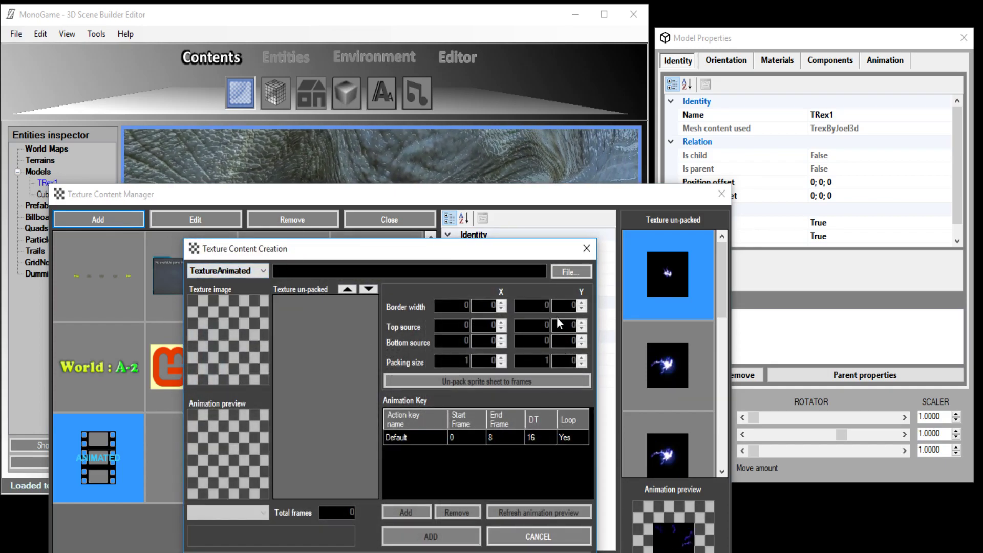
pyautogui.click(572, 270)
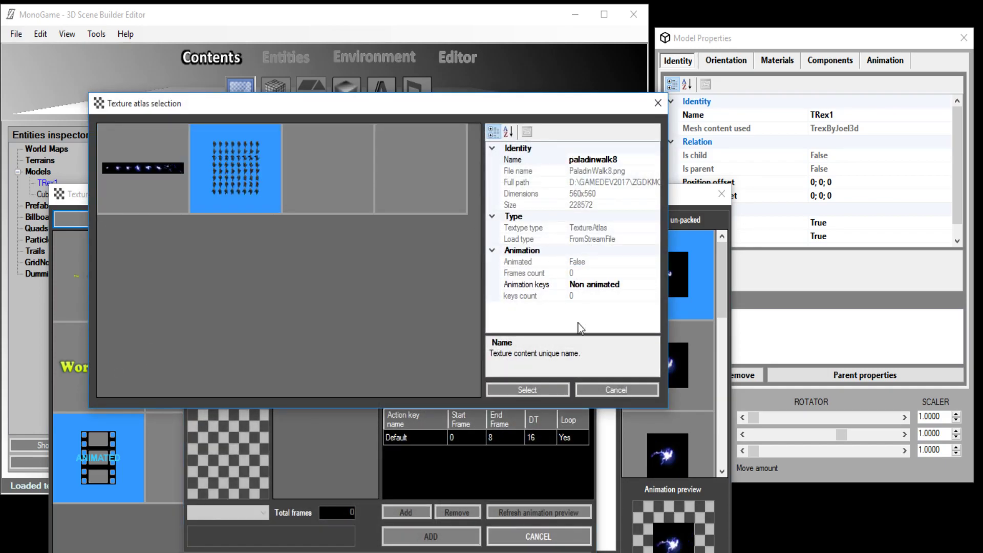
pyautogui.click(519, 392)
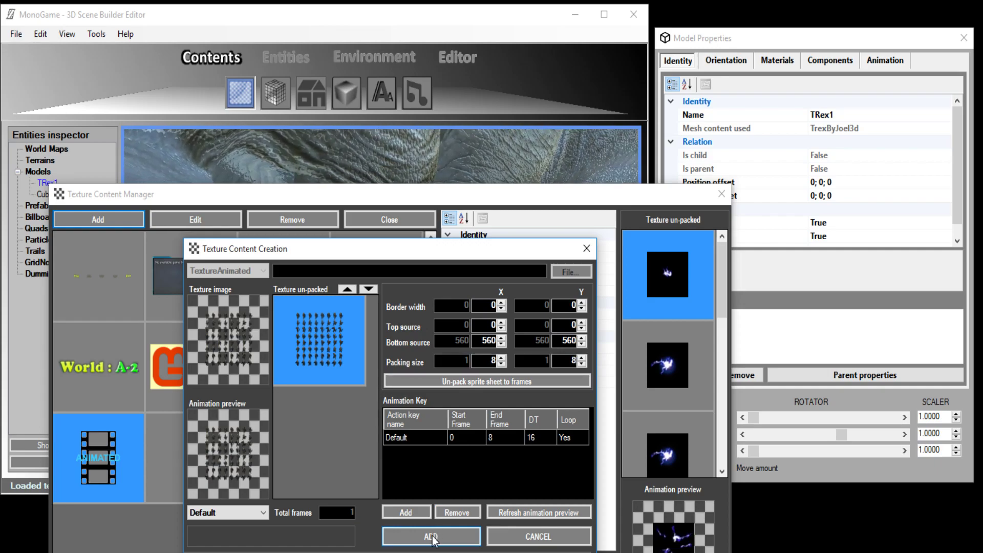
# - Set the packing size to 8 in X and Y, un-pack the paladinwalk8 sheet into frames, and add the animated texture to the collection
pyautogui.click(474, 381)
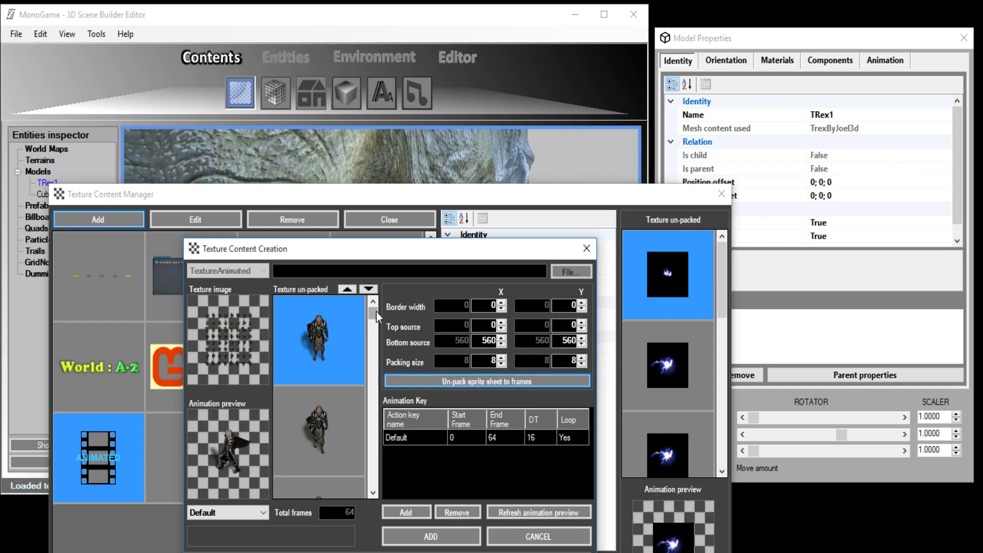
pyautogui.click(374, 494)
pyautogui.click(374, 493)
pyautogui.click(374, 493)
pyautogui.click(373, 493)
pyautogui.click(374, 494)
pyautogui.click(374, 494)
pyautogui.moveTo(376, 340); pyautogui.dragTo(369, 487)
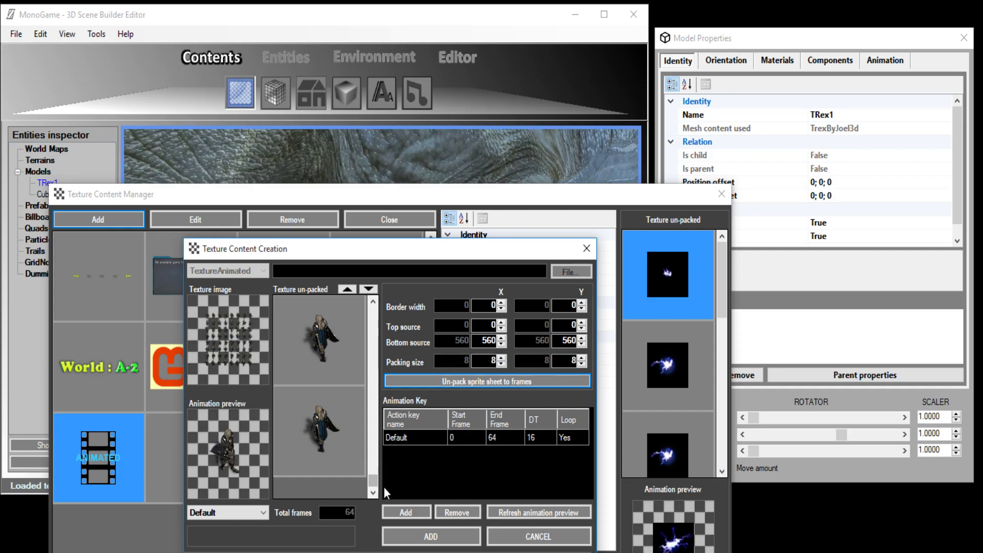
pyautogui.click(414, 536)
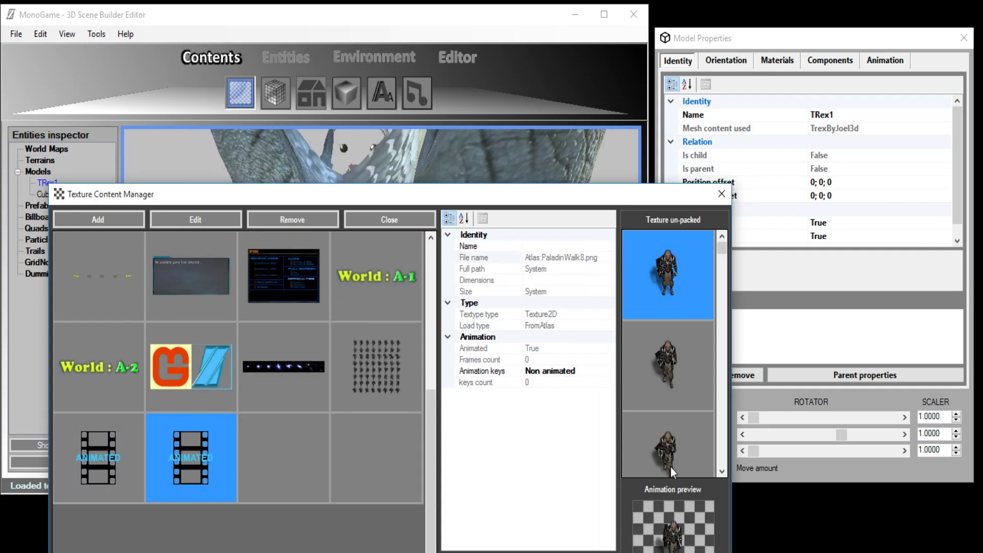
# - Compare the two animated textures with the atlas and plain textures, examining their properties, un-packed frames and animation previews
pyautogui.click(287, 386)
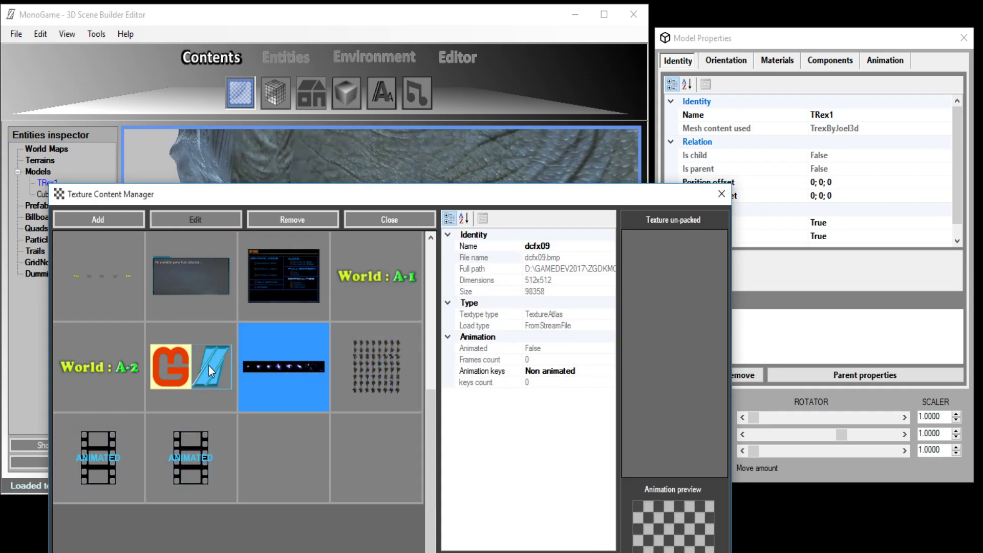
pyautogui.click(108, 453)
pyautogui.click(180, 468)
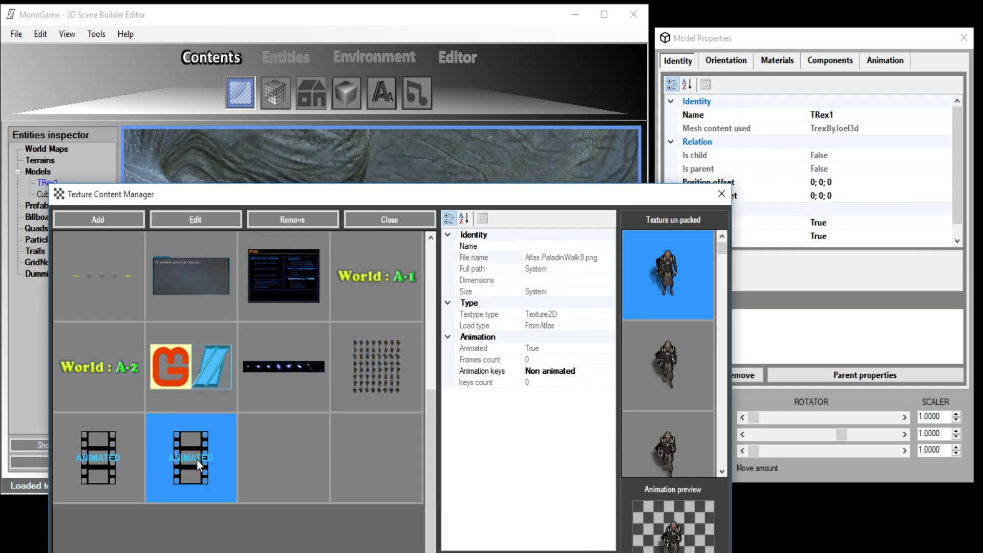
pyautogui.click(377, 371)
pyautogui.click(377, 373)
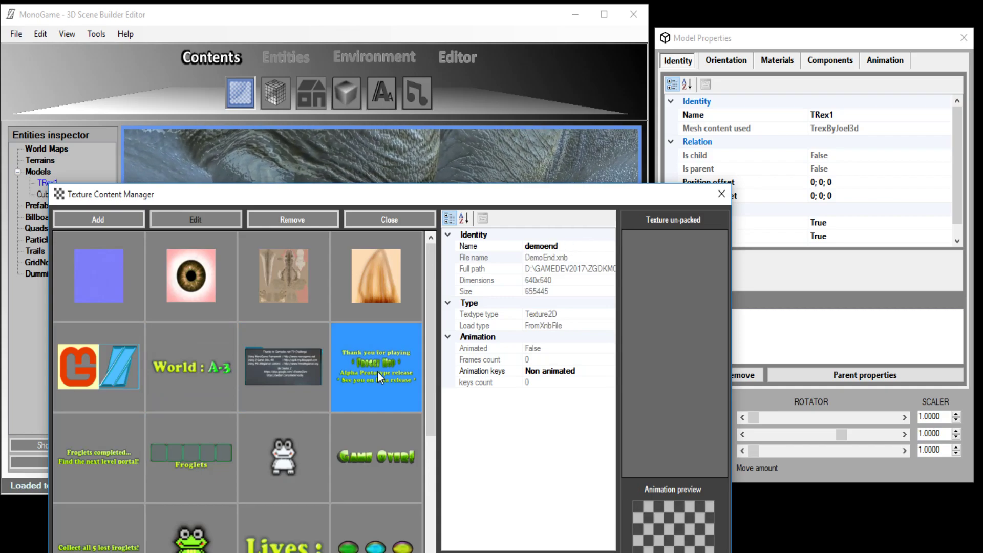
pyautogui.scroll(-5, 377, 373)
pyautogui.click(200, 445)
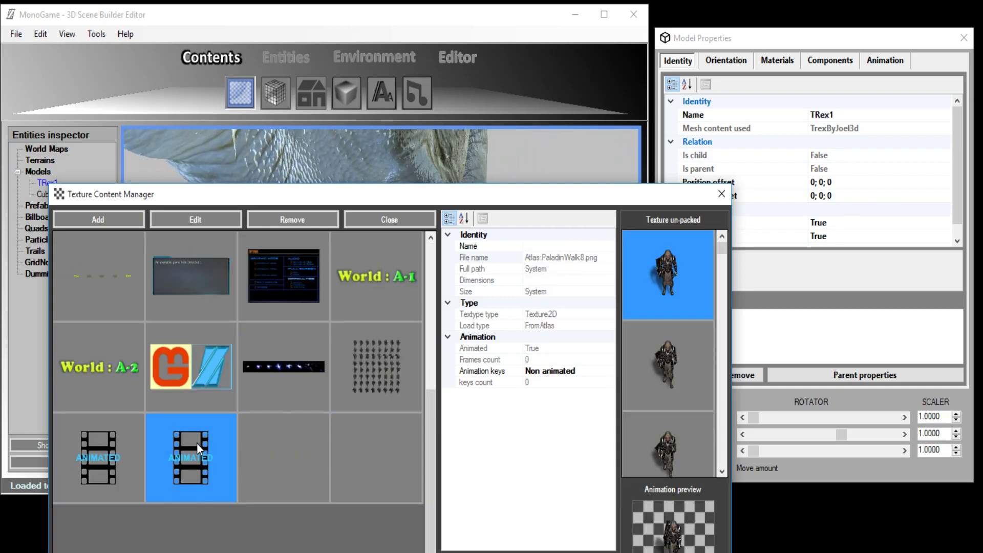
pyautogui.click(98, 447)
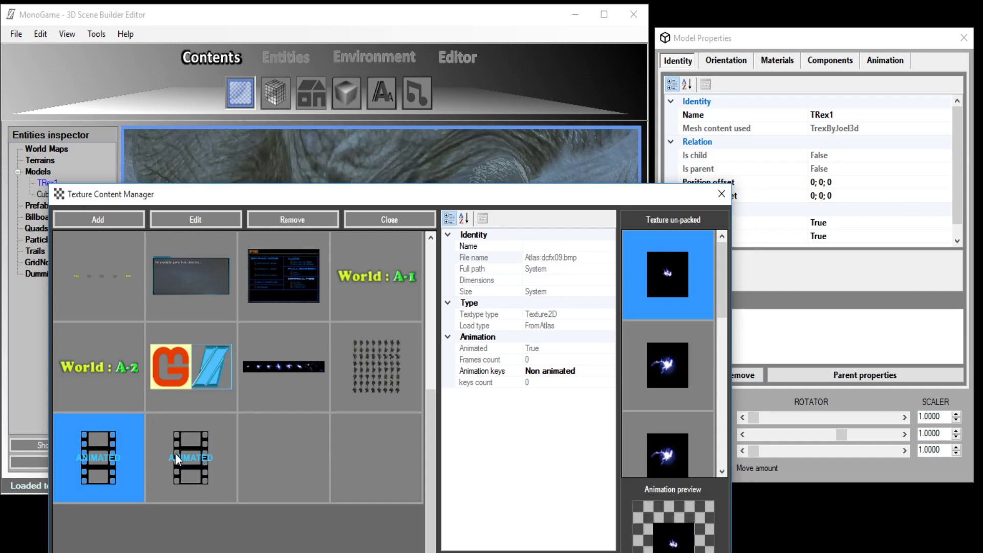
pyautogui.click(177, 453)
pyautogui.click(131, 457)
pyautogui.click(180, 453)
pyautogui.click(197, 380)
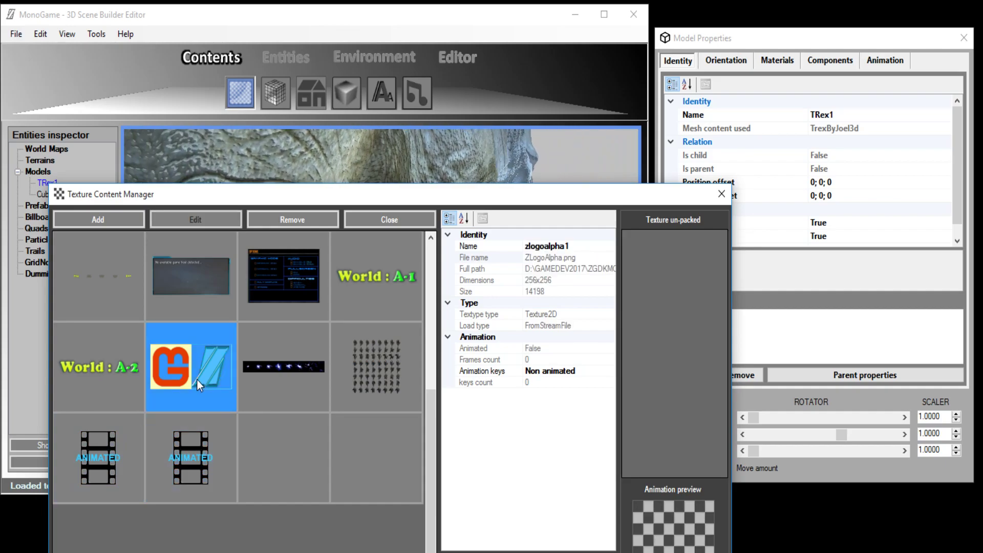
# - Close the Texture Content Manager, show the properties of Cube1, and bring the cube into view
pyautogui.click(722, 193)
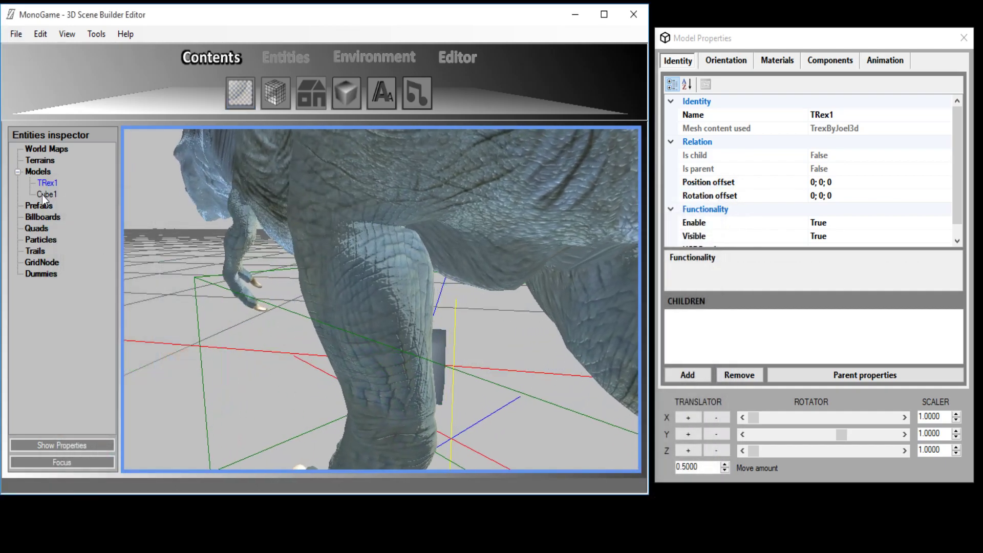
pyautogui.click(43, 194)
pyautogui.click(63, 445)
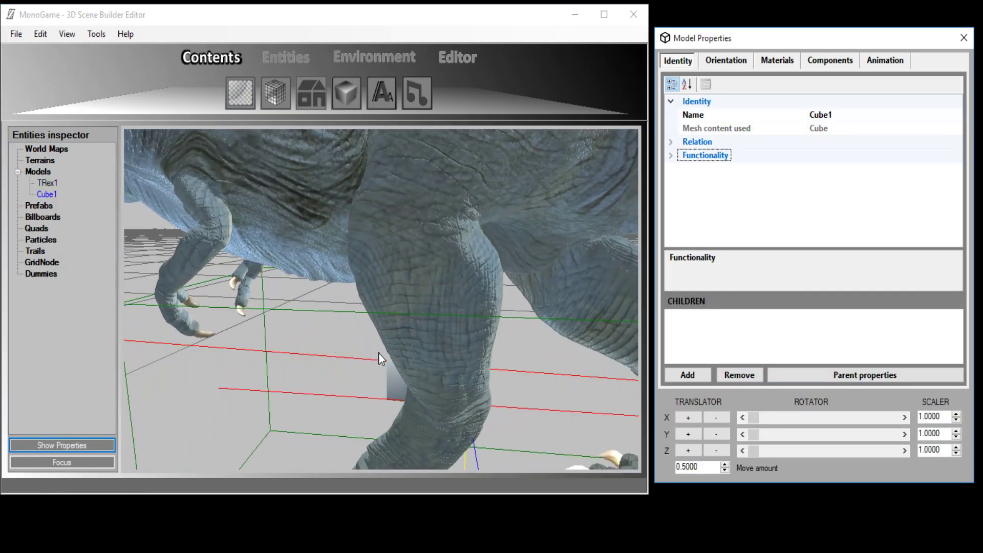
pyautogui.moveTo(364, 329); pyautogui.dragTo(438, 330, button='middle')
pyautogui.scroll(-5, 339, 309)
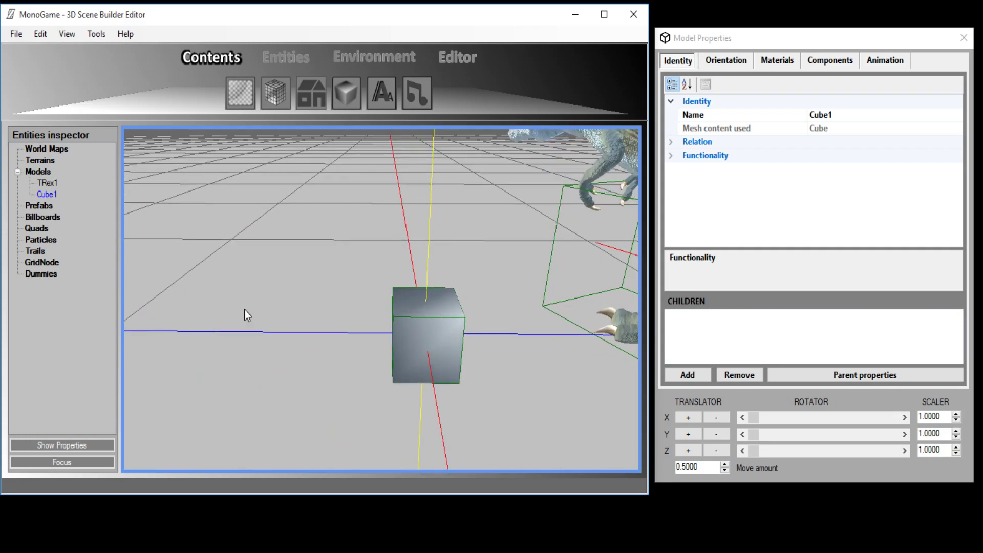
# - Assign the zlogoalpha1 texture as the diffuse color of Cube1's Group0 material
pyautogui.click(43, 194)
pyautogui.moveTo(786, 37); pyautogui.dragTo(630, 72)
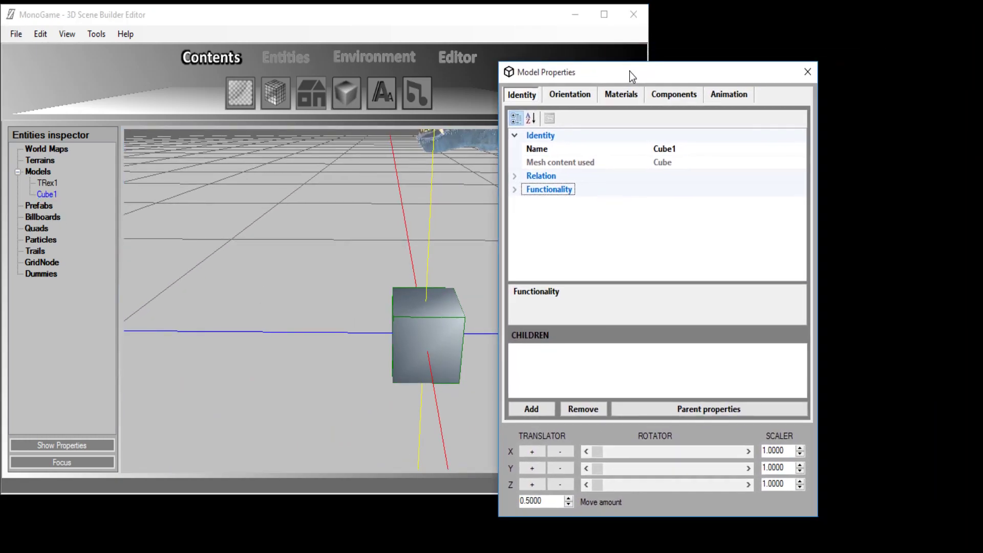
pyautogui.click(620, 99)
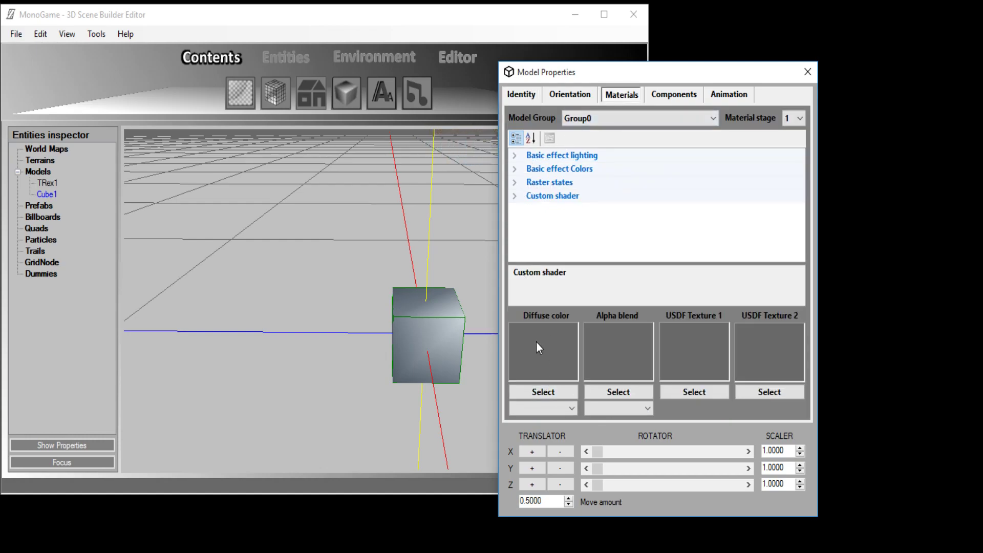
pyautogui.click(546, 391)
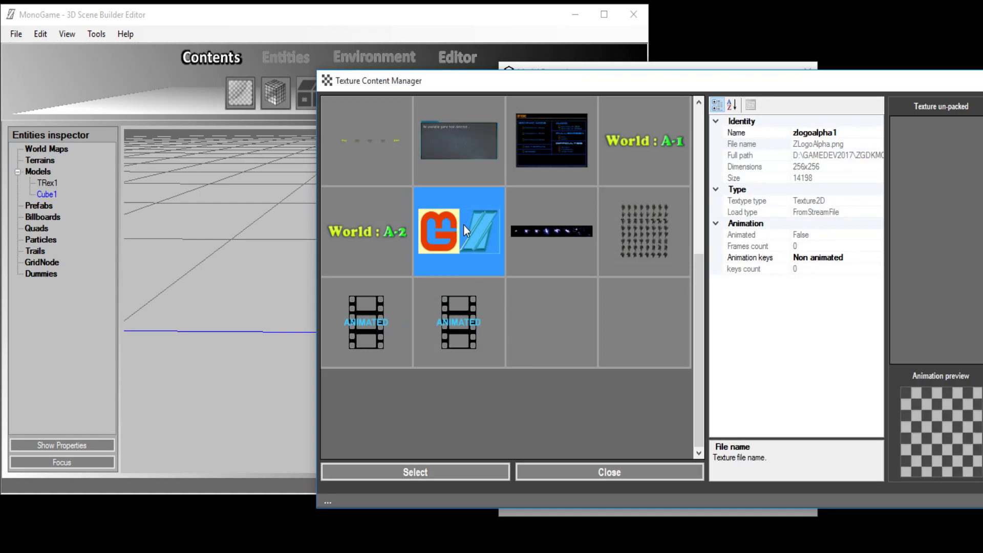
pyautogui.click(468, 471)
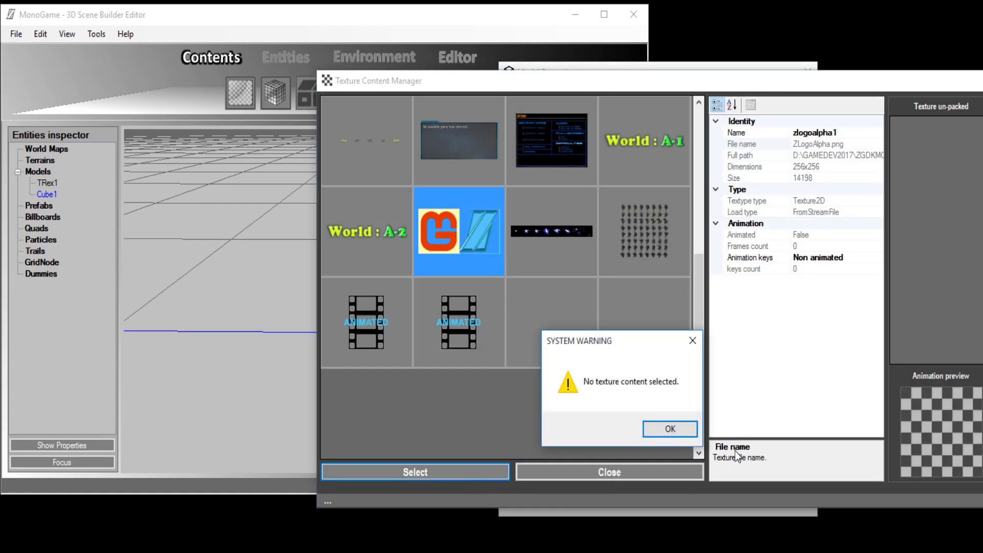
pyautogui.click(681, 428)
pyautogui.click(432, 230)
pyautogui.click(395, 230)
pyautogui.click(439, 229)
pyautogui.click(421, 471)
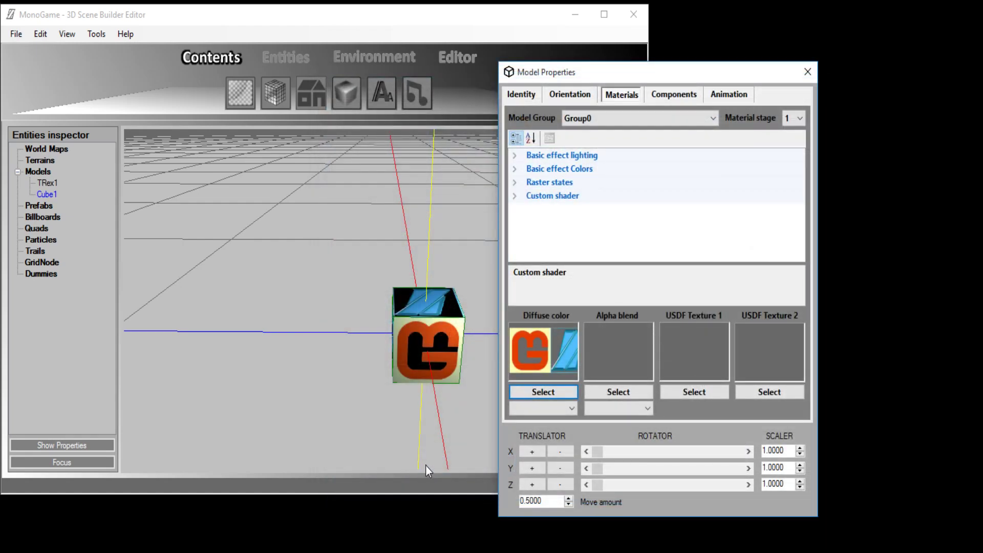
# - Move the Model Properties window clear of the viewport and examine the textured cube from another angle
pyautogui.moveTo(641, 70); pyautogui.dragTo(805, 47)
pyautogui.click(502, 269)
pyautogui.moveTo(449, 307); pyautogui.dragTo(477, 320, button='middle')
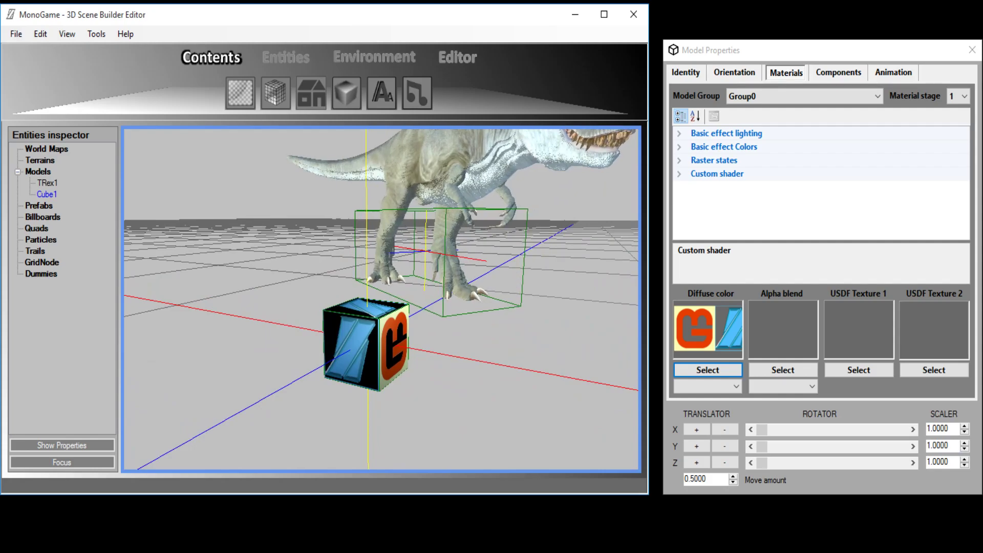